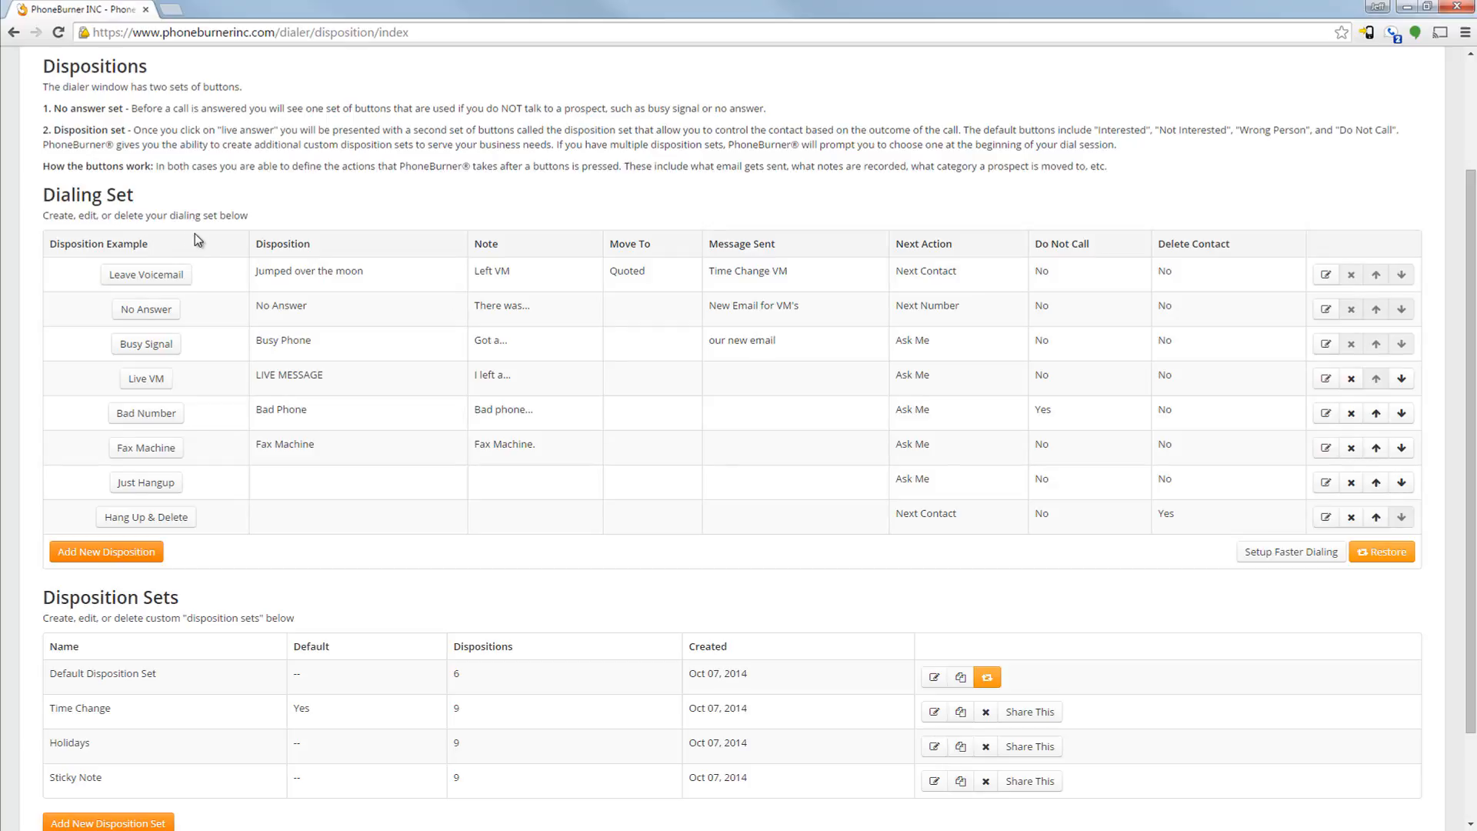
Start a new disposition in the dialing set with button text "Just Move ON" and disposition label "No Answer"
{"action": "scroll", "coordinate": [335, 515], "scroll_direction": "down", "scroll_amount": 2}
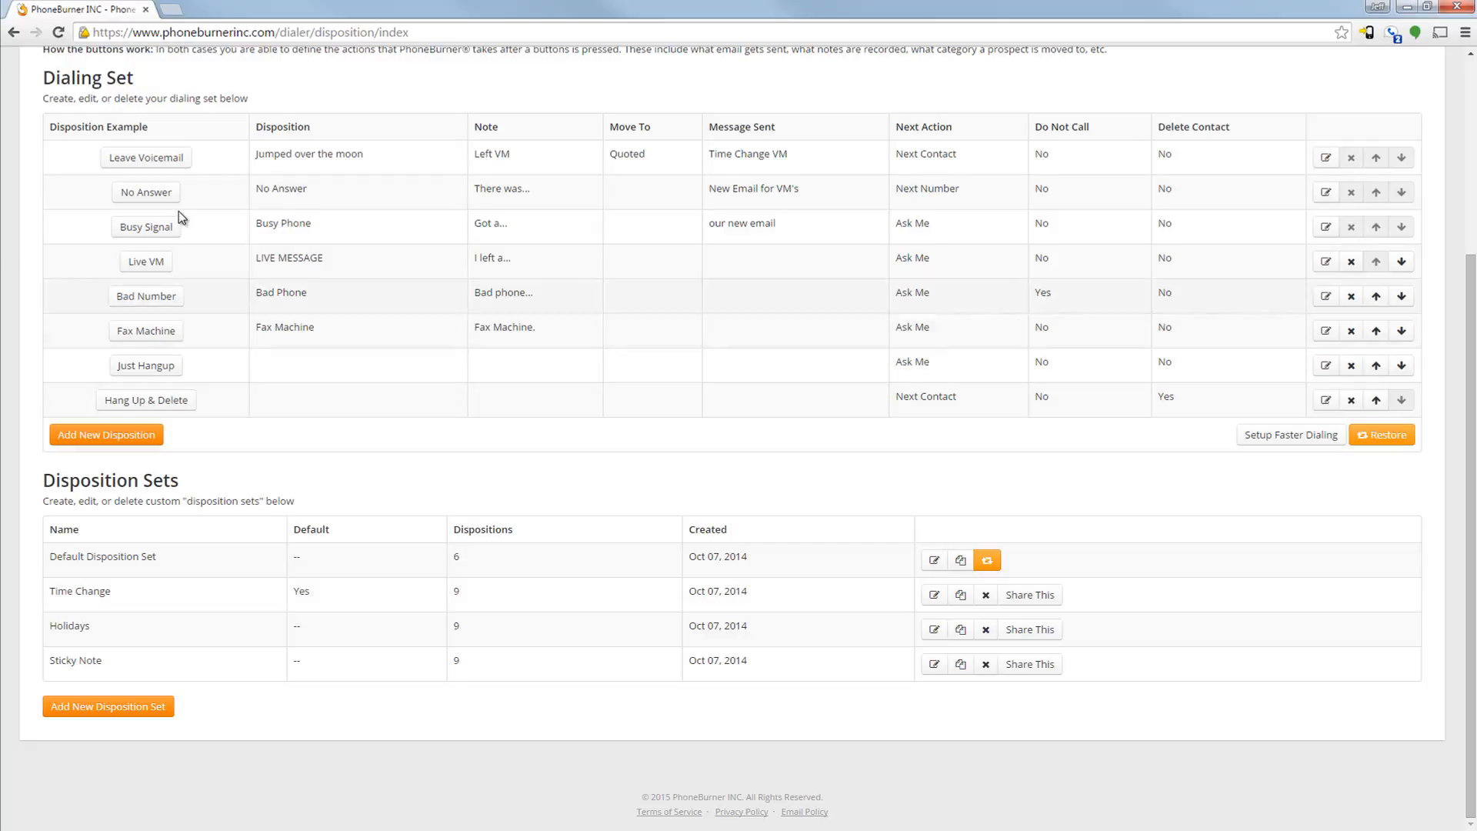
{"action": "left_click", "coordinate": [98, 434]}
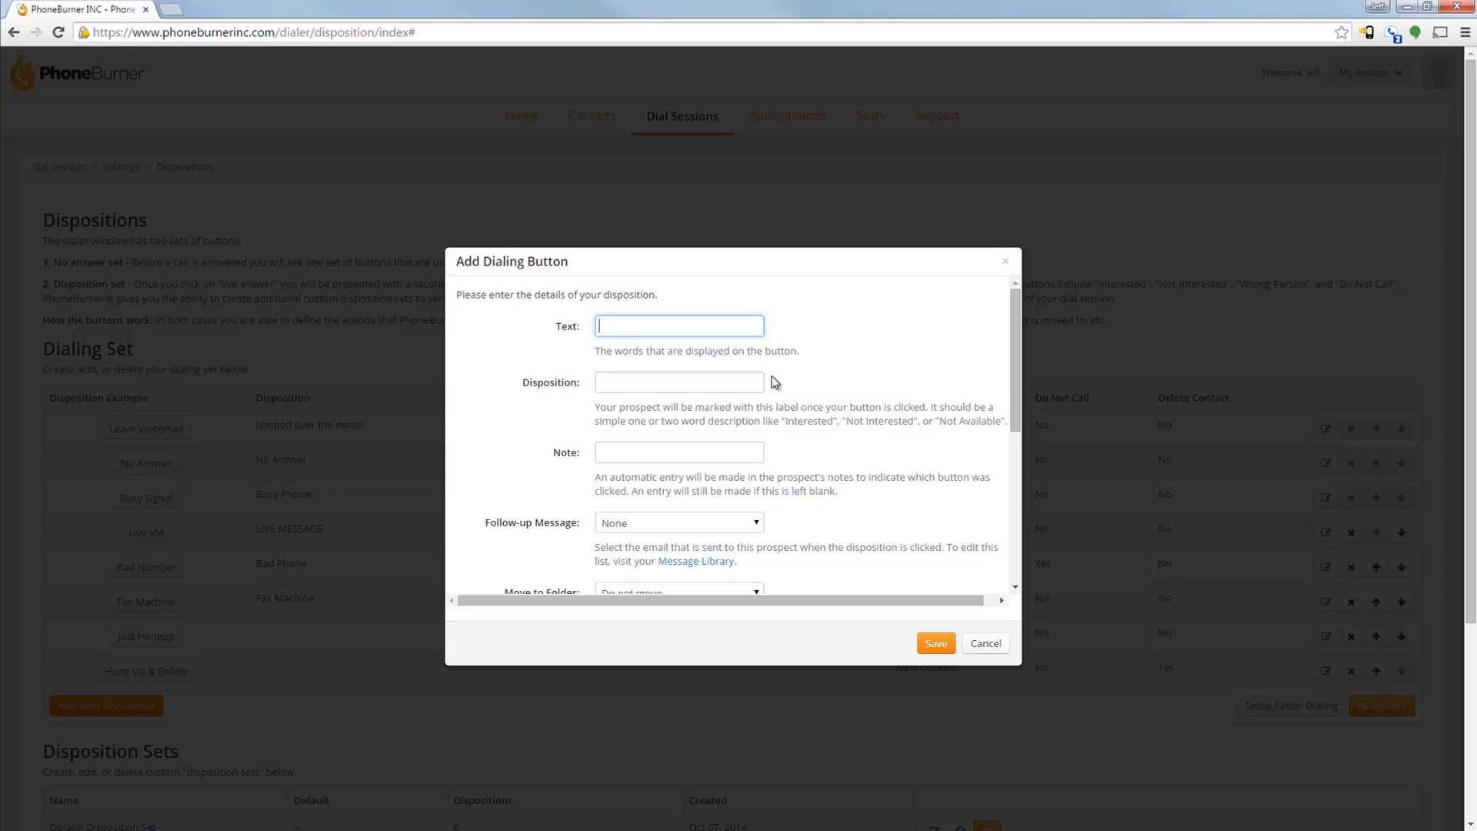
{"action": "left_click", "coordinate": [654, 325]}
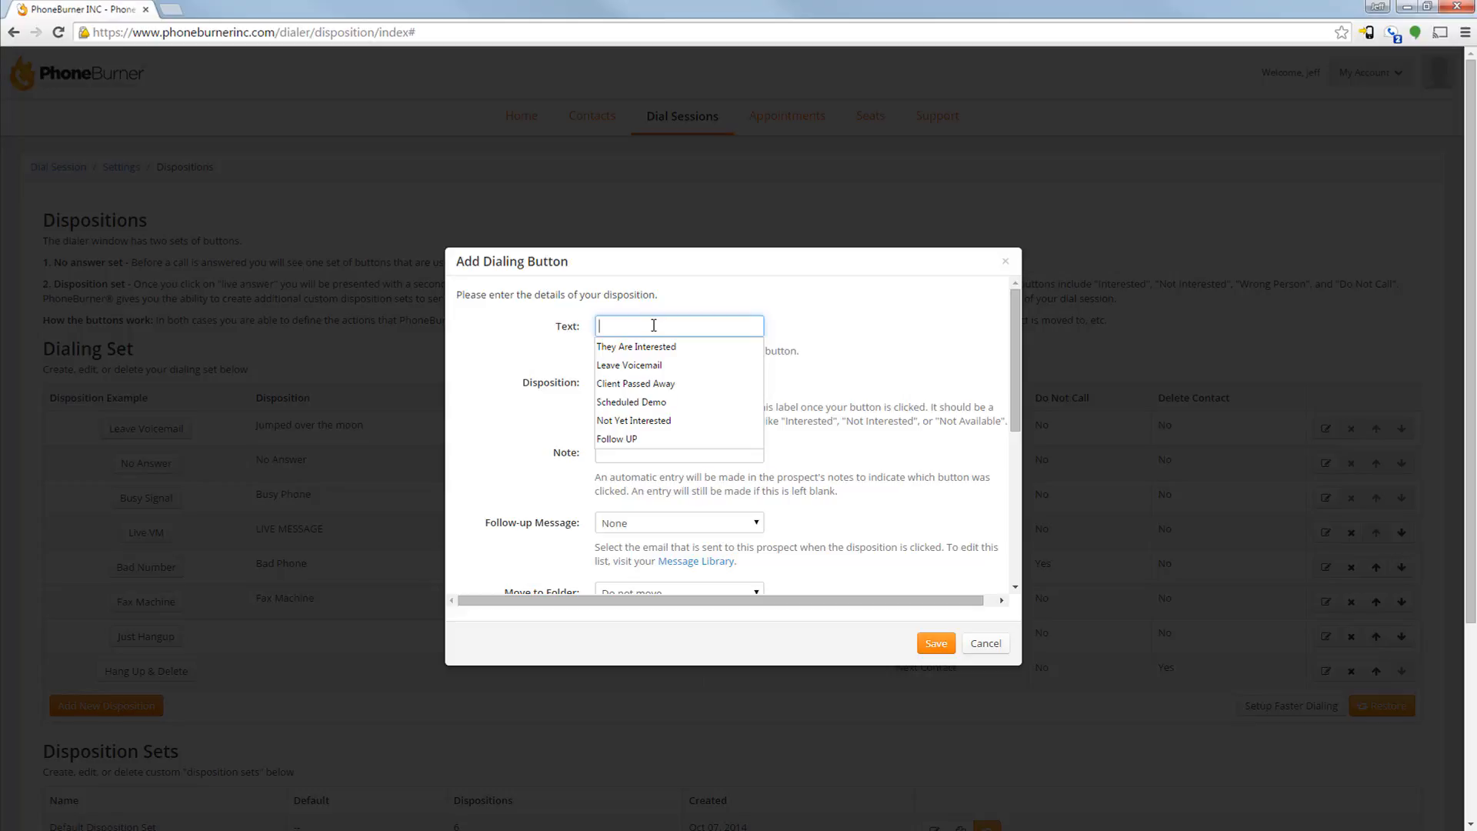
{"action": "type", "text": "Just M"}
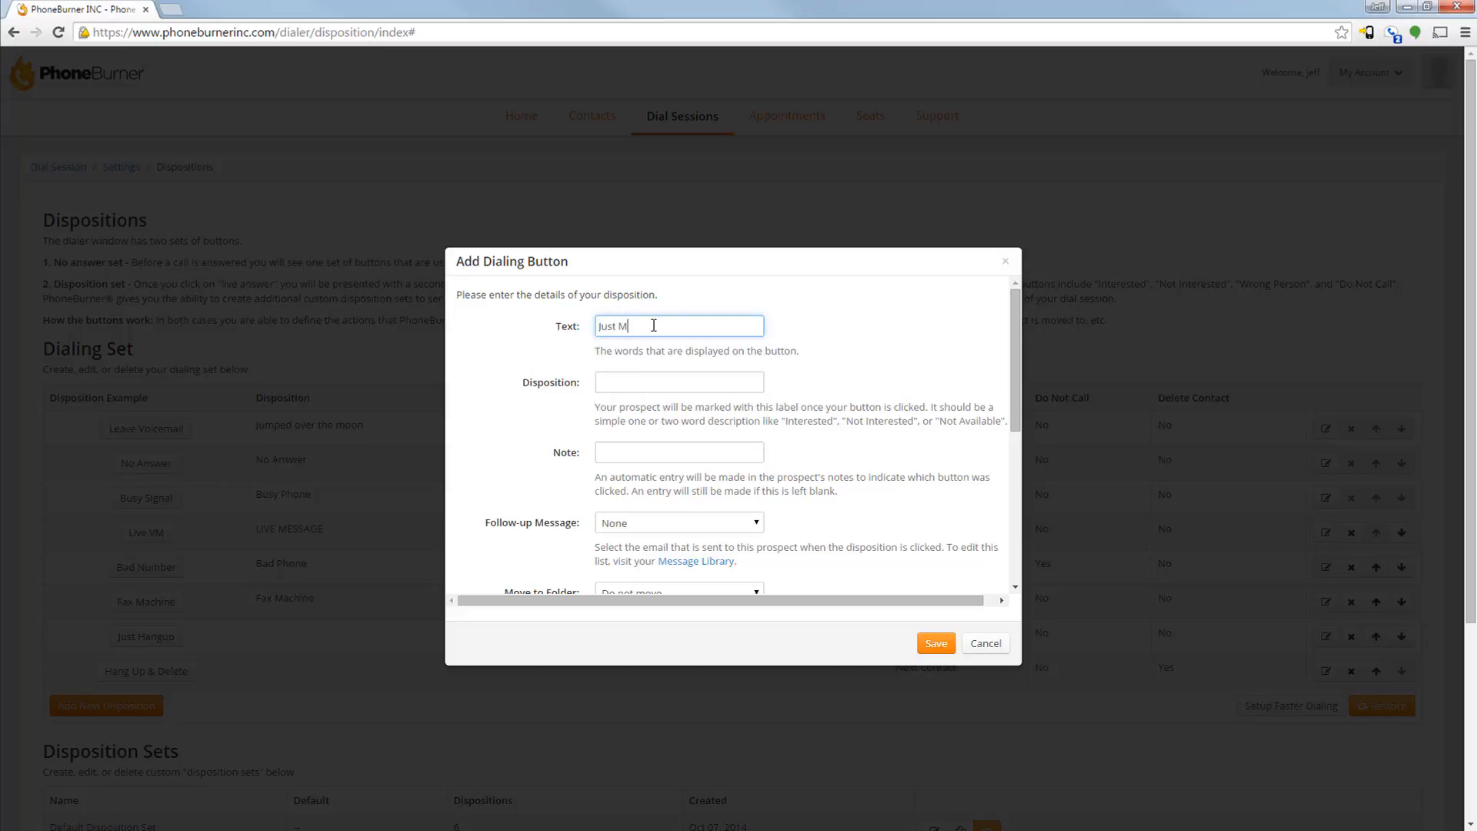
{"action": "type", "text": "ove ON"}
{"action": "left_click", "coordinate": [654, 374]}
{"action": "type", "text": "No"}
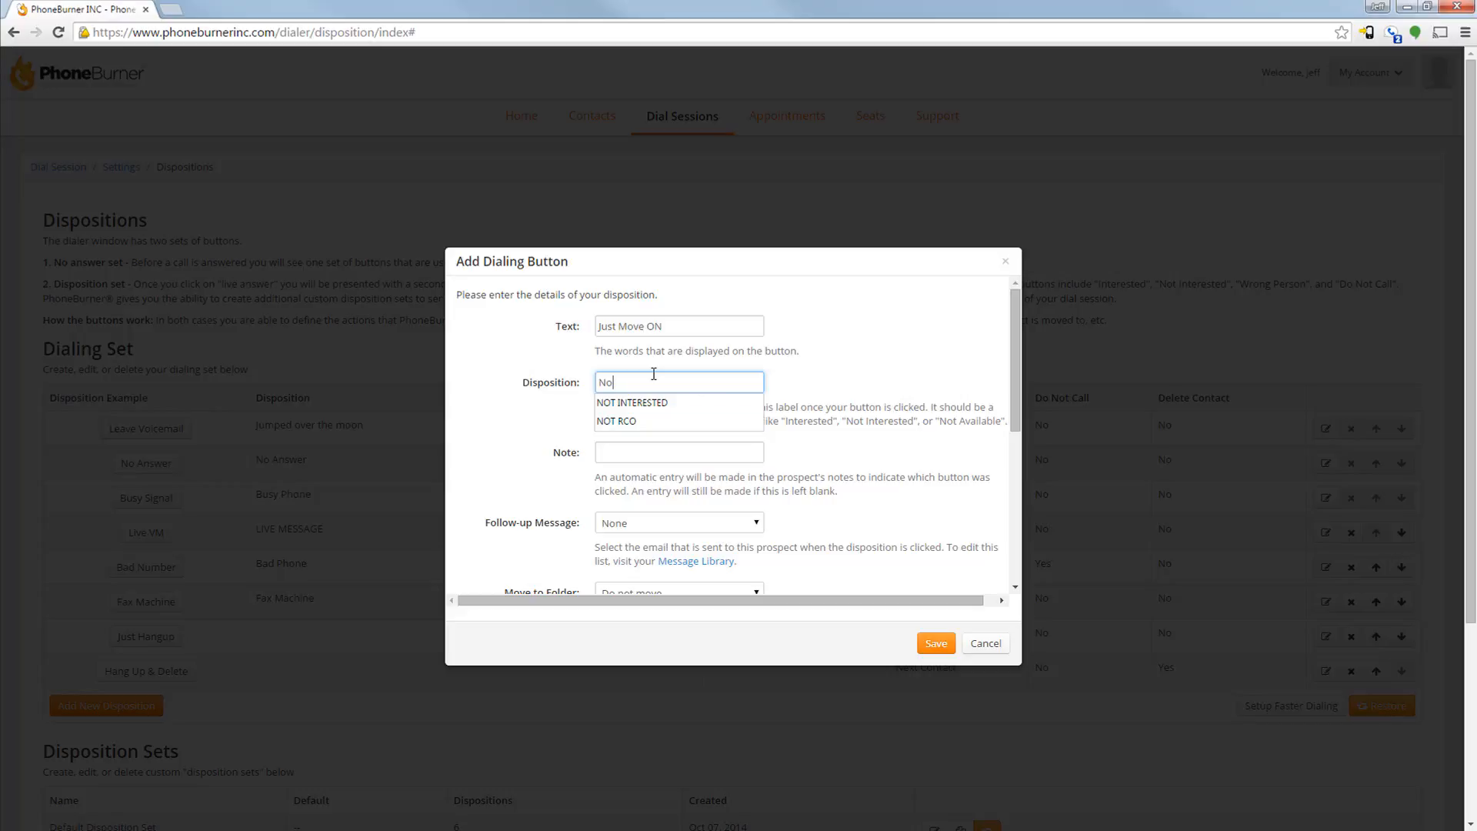
{"action": "type", "text": " Answe"}
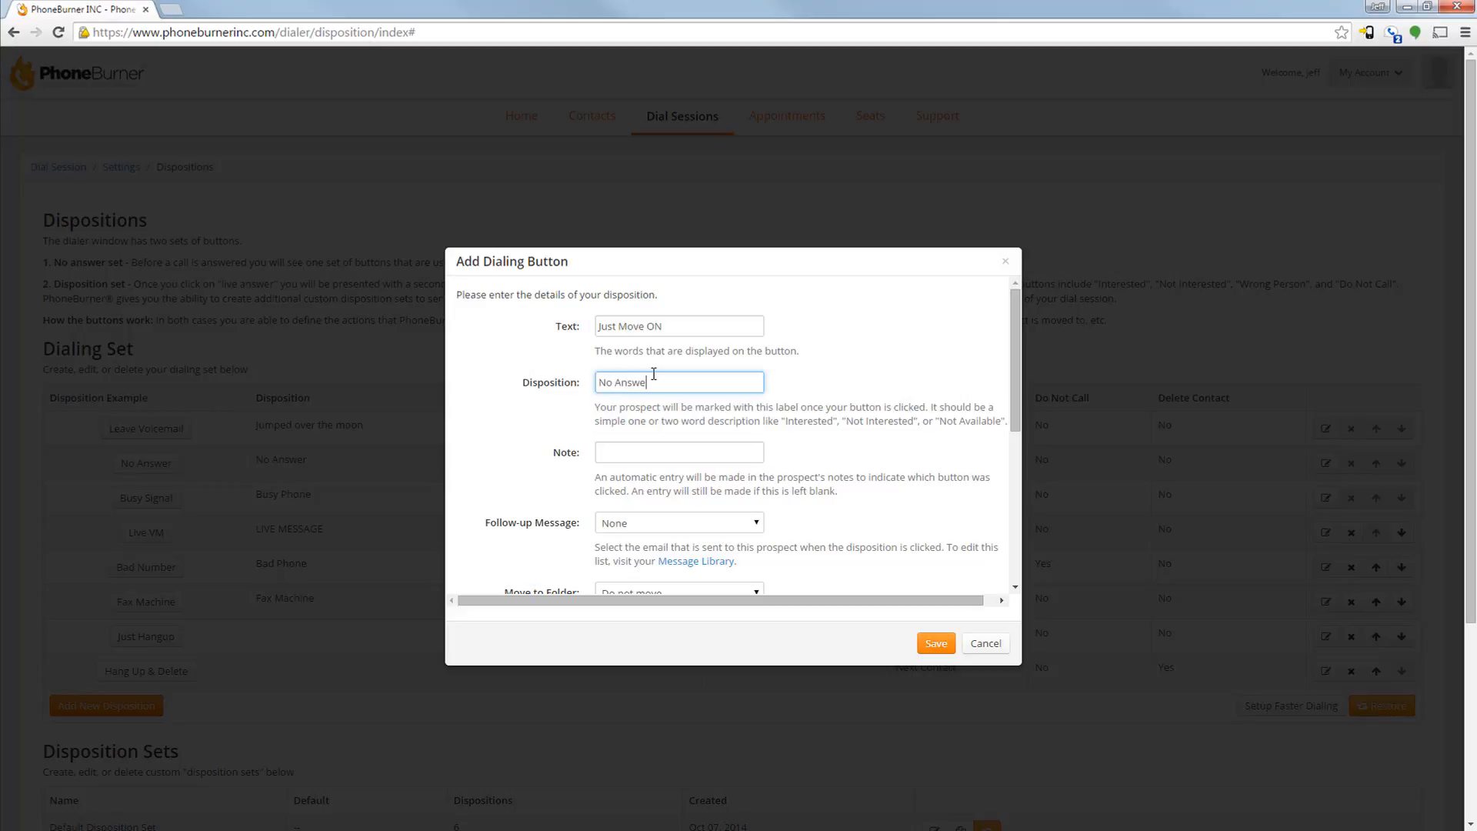
{"action": "type", "text": "r"}
Enter the automatic note "got tired of listening to it ring so we moved on" for the new dialing button
{"action": "left_click", "coordinate": [716, 451]}
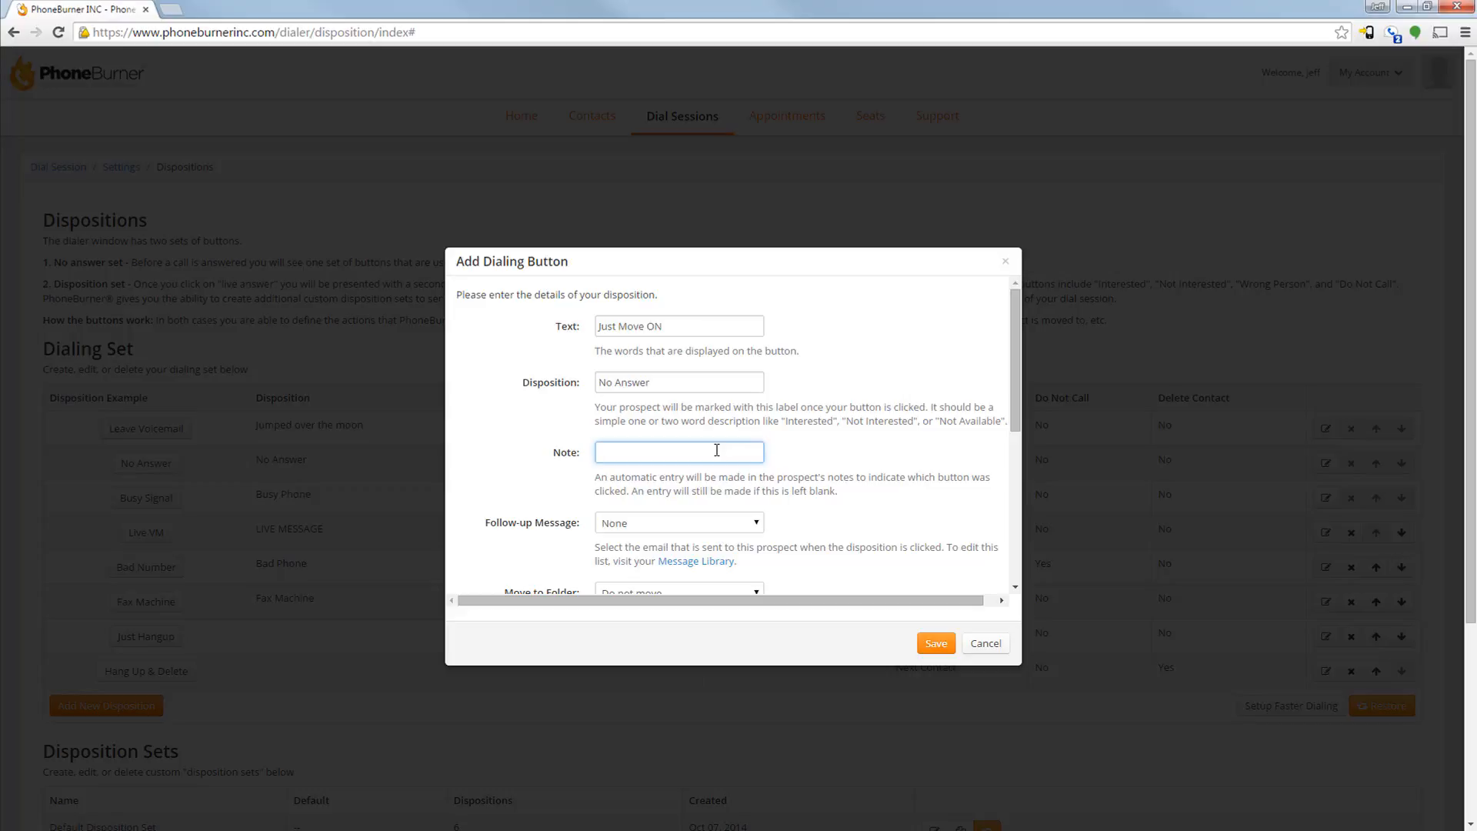
{"action": "type", "text": "g"}
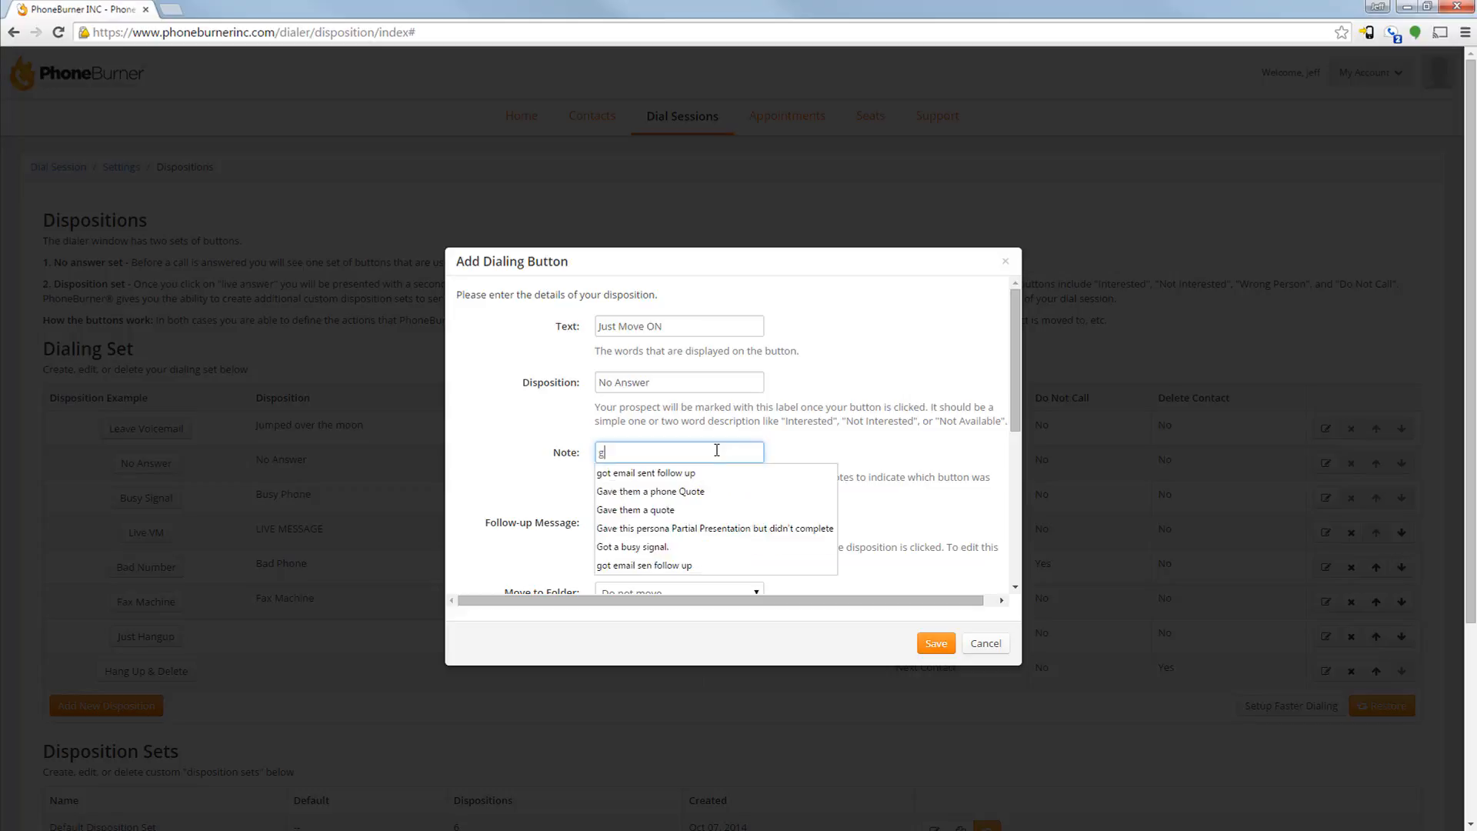
{"action": "type", "text": "ot tired of listein"}
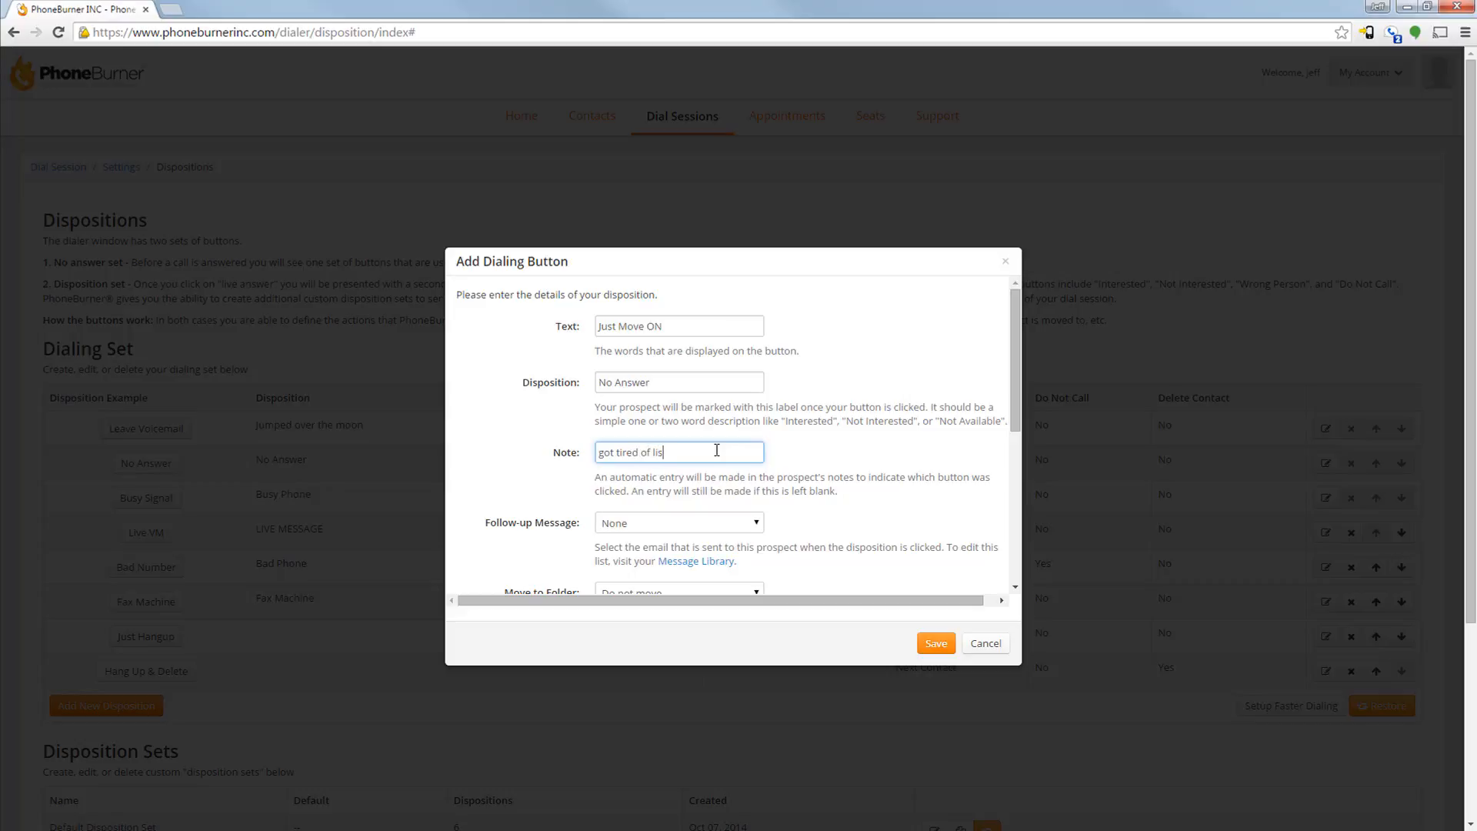
{"action": "key", "text": "BackSpace"}
{"action": "key", "text": "BackSpace"}
{"action": "type", "text": "ning to it ring so we moved on"}
Choose "test 2" as the follow-up message for the new dialing button
{"action": "scroll", "coordinate": [716, 454], "scroll_direction": "down", "scroll_amount": 1}
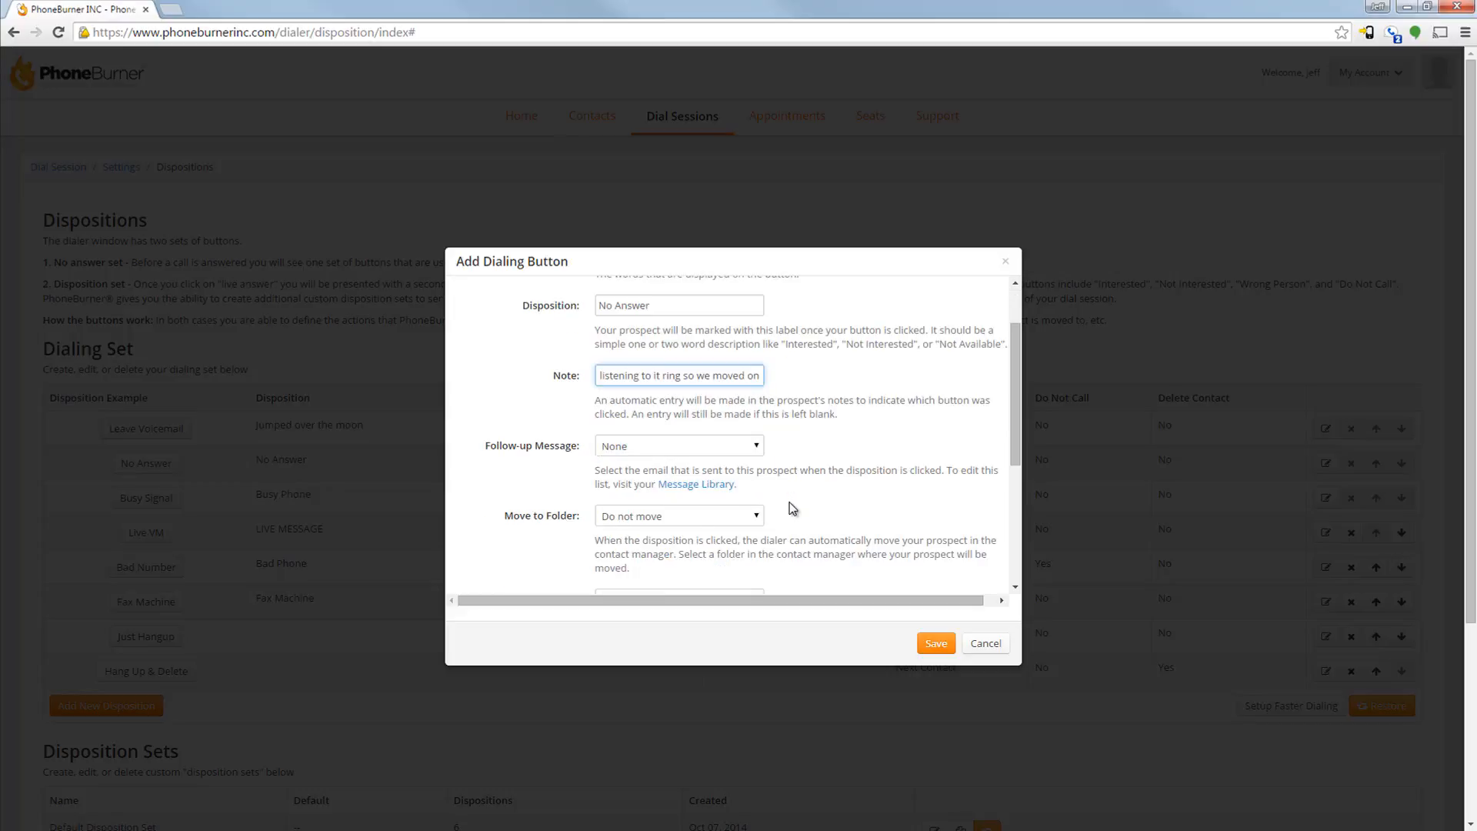
{"action": "left_click", "coordinate": [720, 449]}
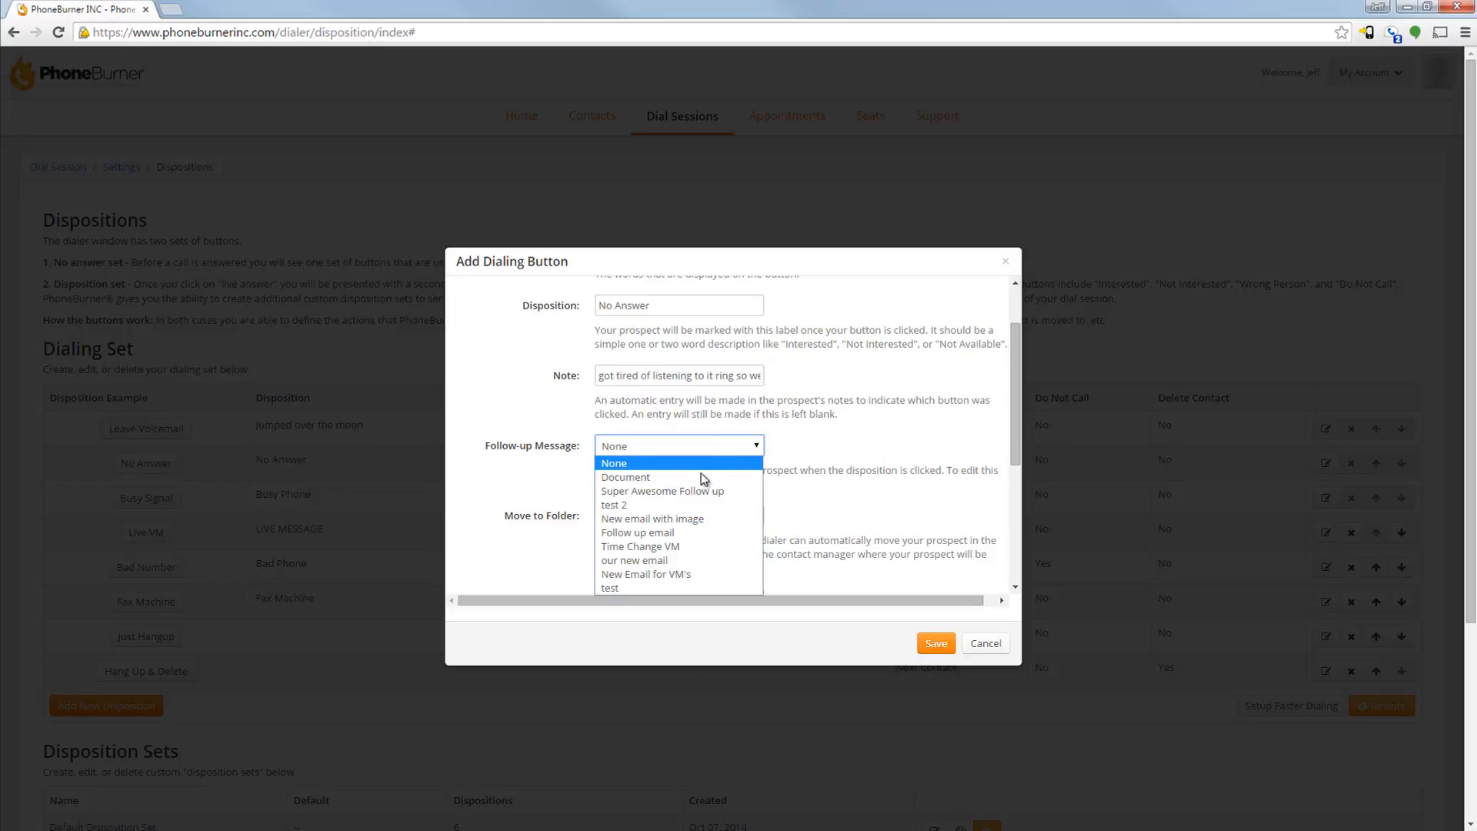
{"action": "left_click", "coordinate": [677, 505]}
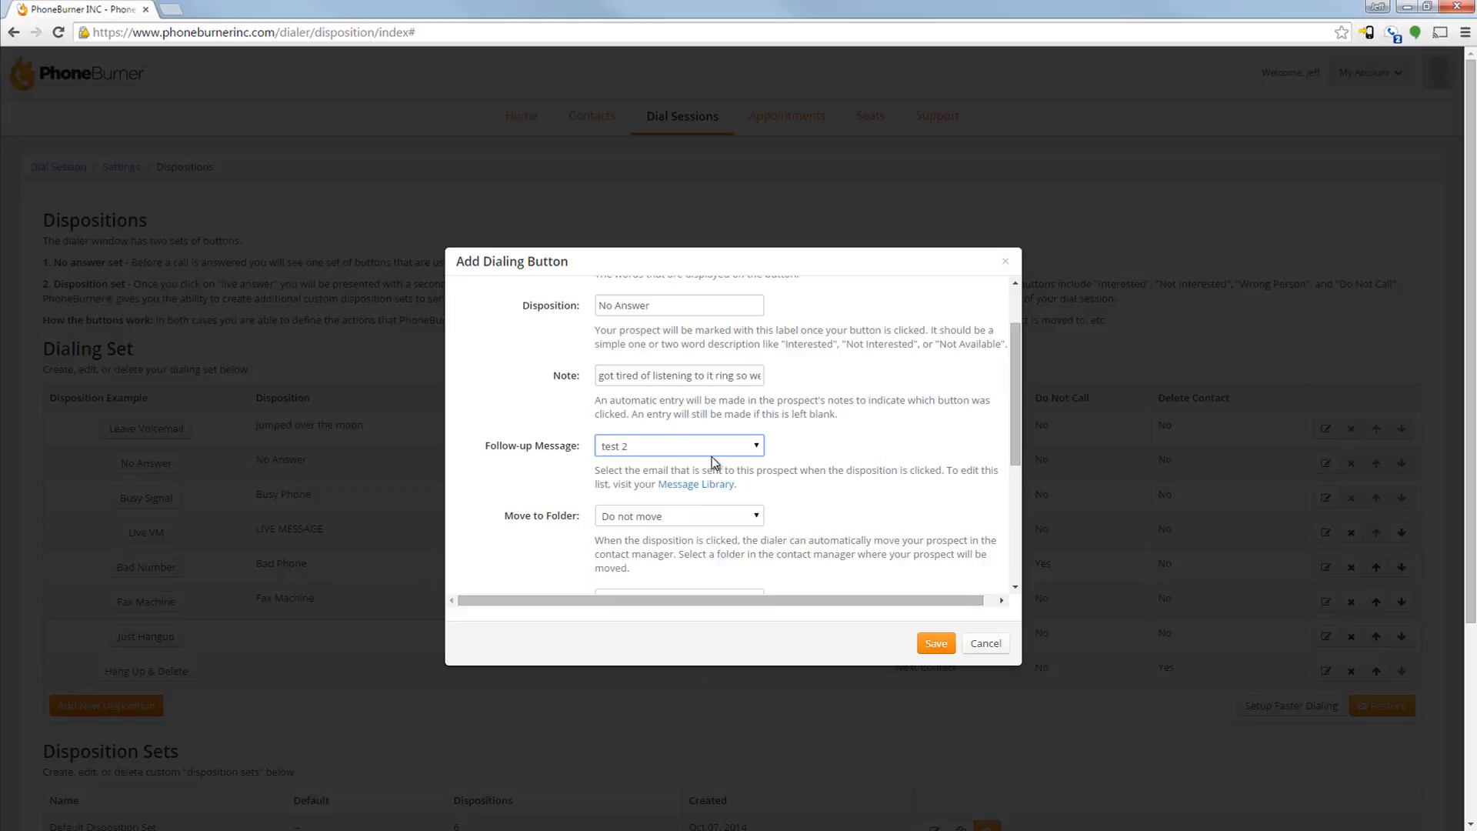
{"action": "left_click", "coordinate": [744, 453]}
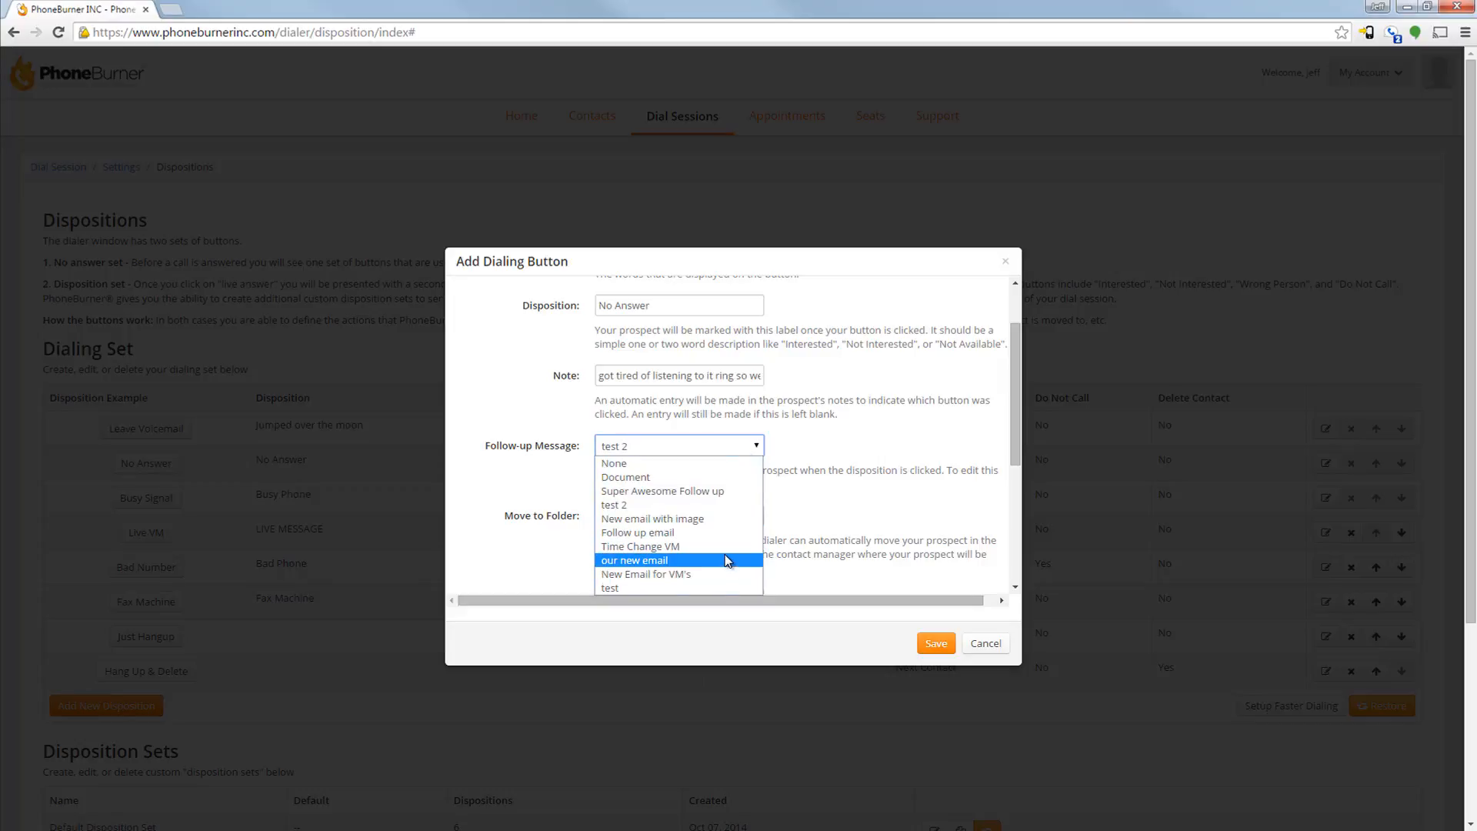
{"action": "left_click", "coordinate": [812, 492]}
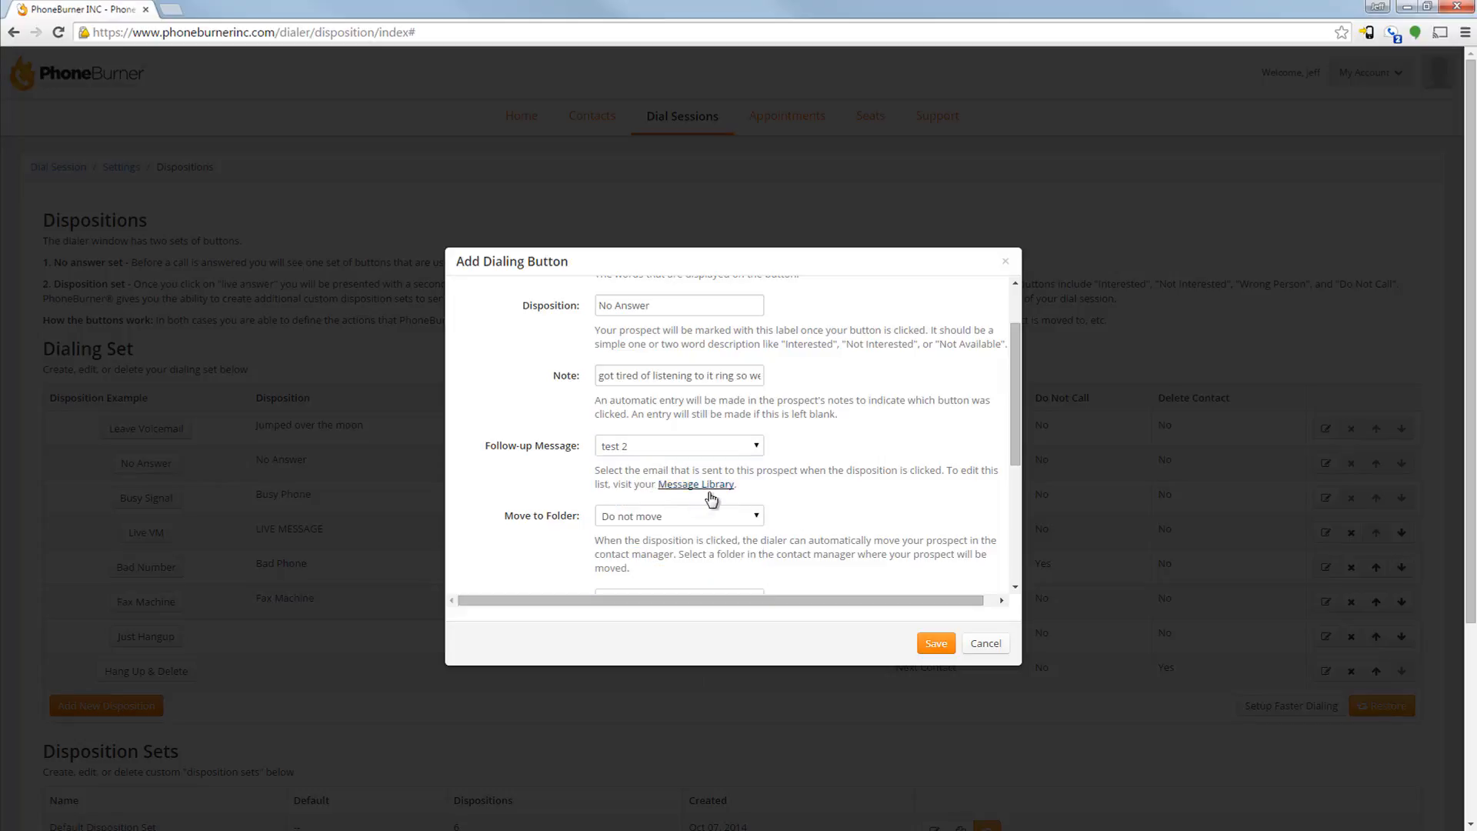
Examine the available Move to Folder and Next Action options for the new dialing button
{"action": "scroll", "coordinate": [774, 491], "scroll_direction": "down", "scroll_amount": 2}
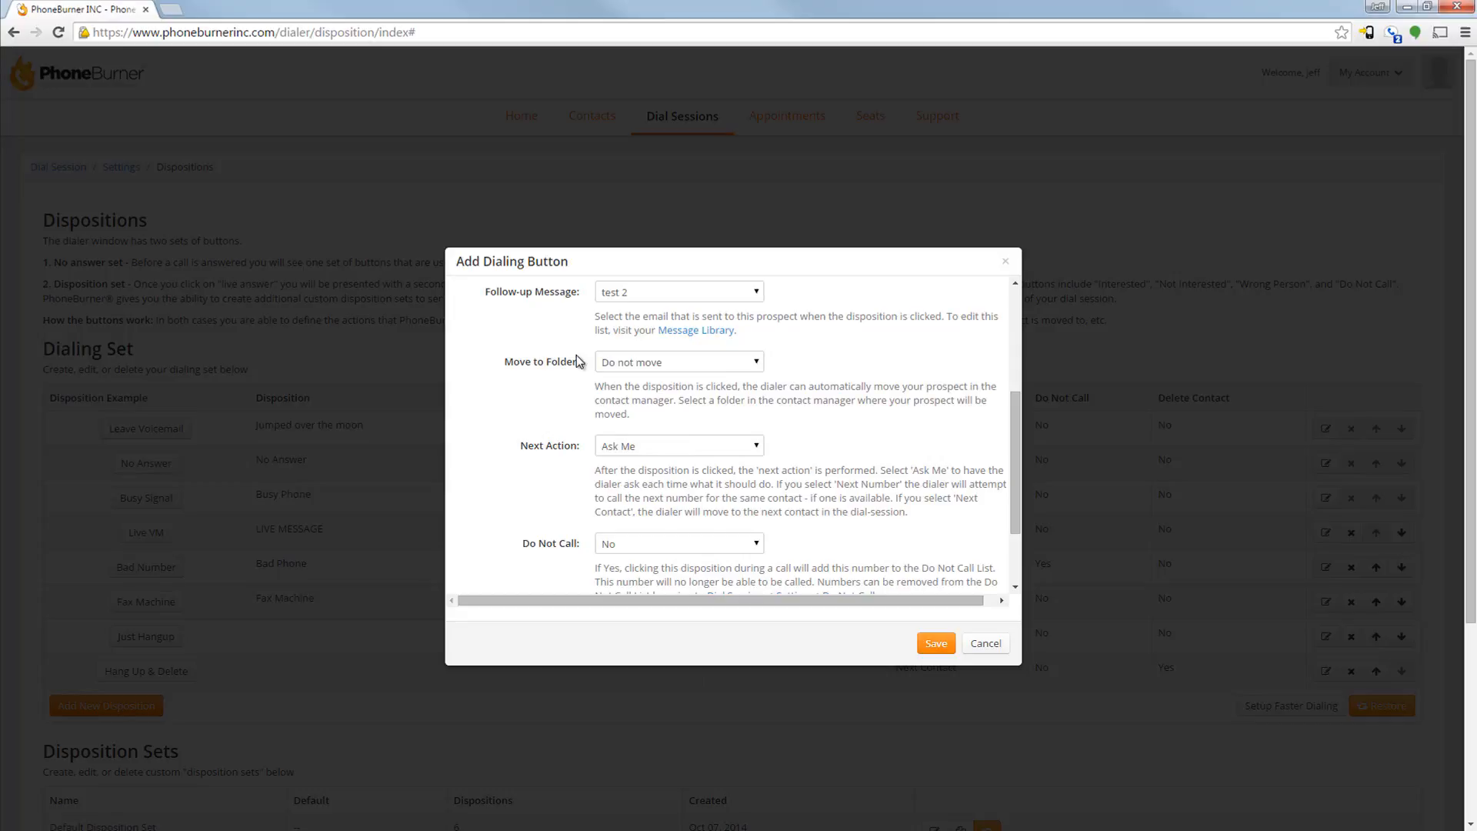
{"action": "left_click", "coordinate": [753, 364]}
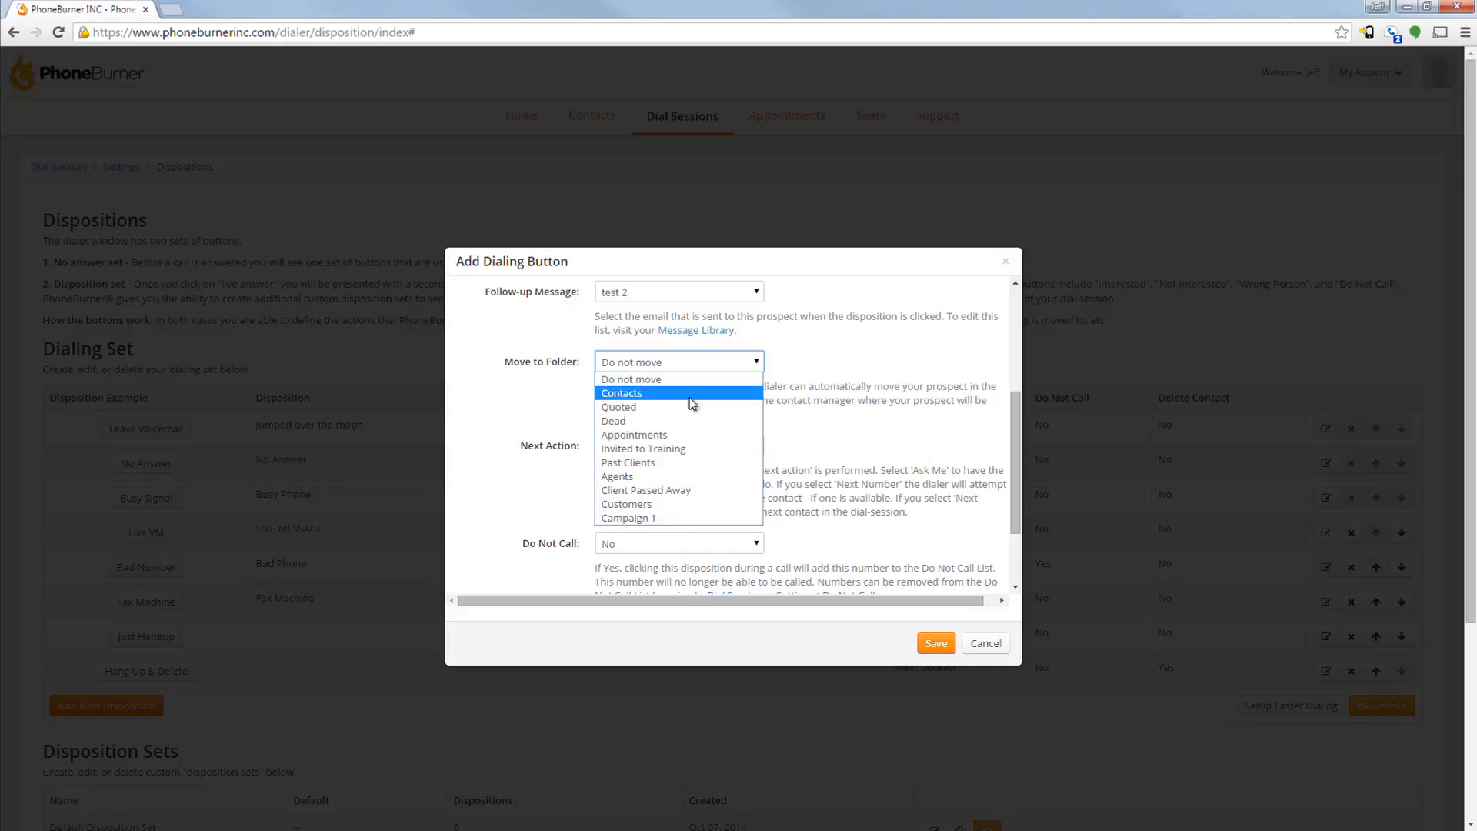
{"action": "left_click", "coordinate": [849, 355]}
{"action": "scroll", "coordinate": [849, 355], "scroll_direction": "down", "scroll_amount": 1}
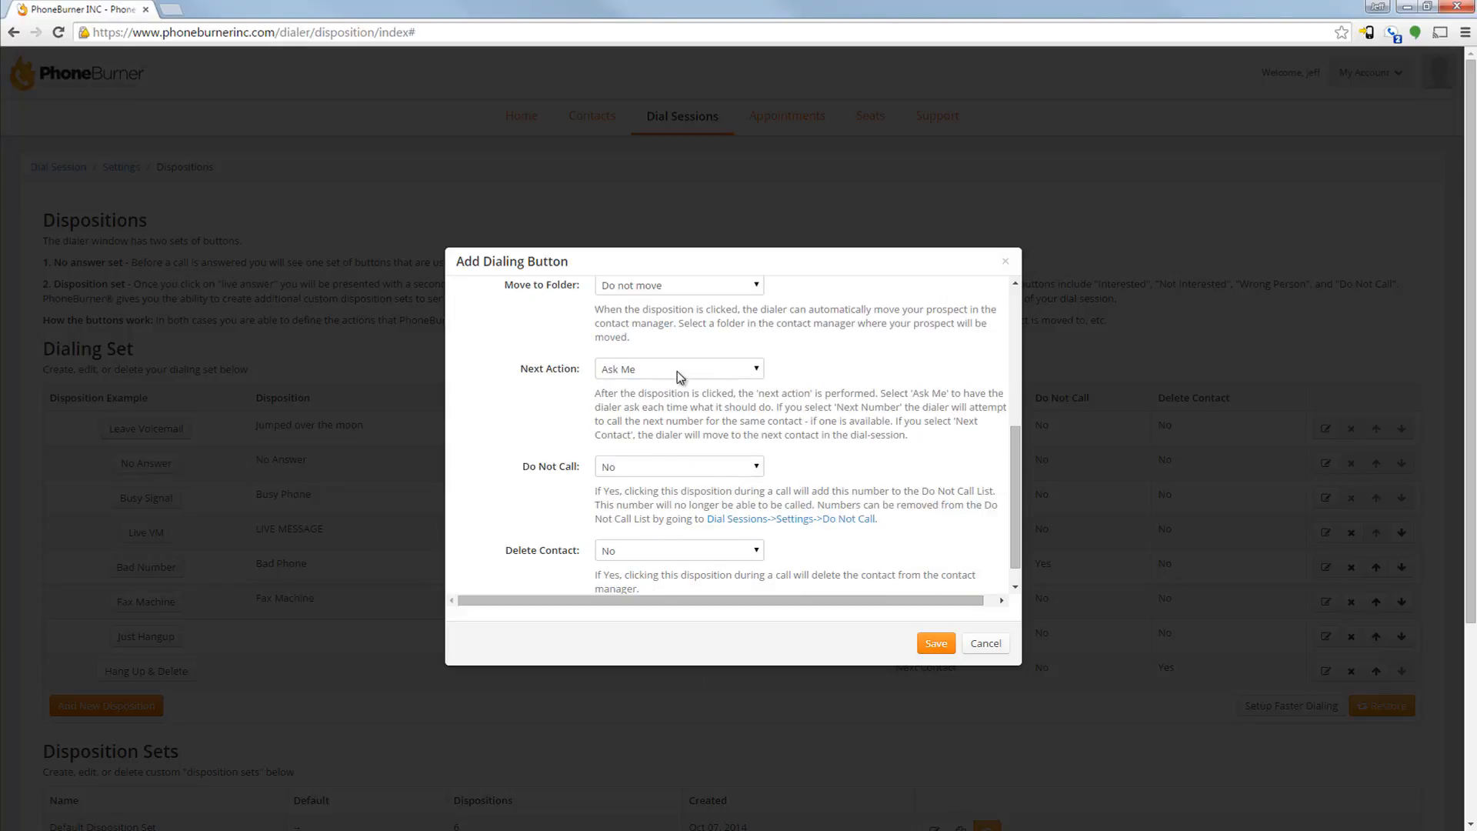
{"action": "left_click", "coordinate": [756, 371]}
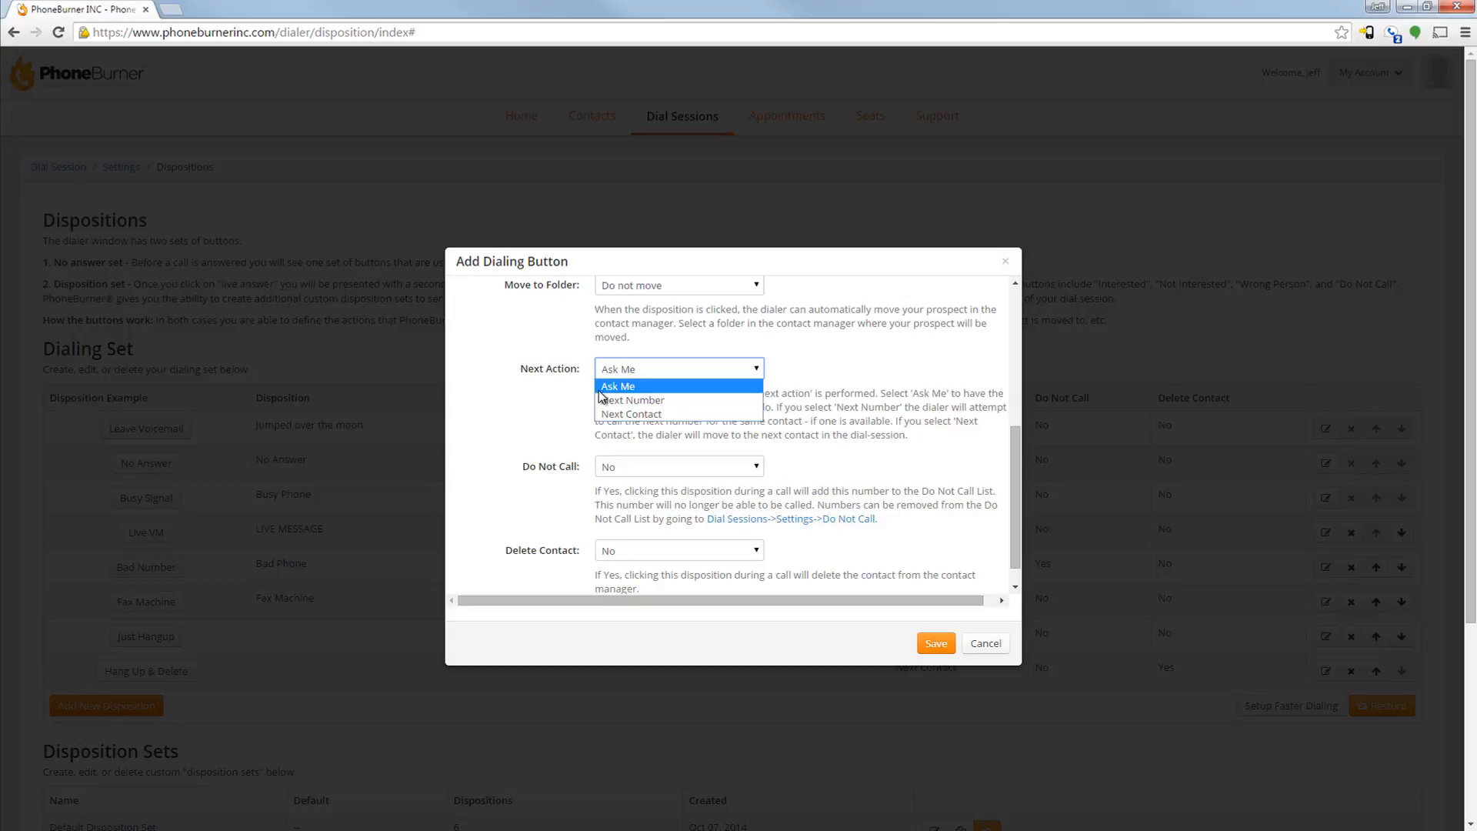
{"action": "left_click", "coordinate": [960, 449]}
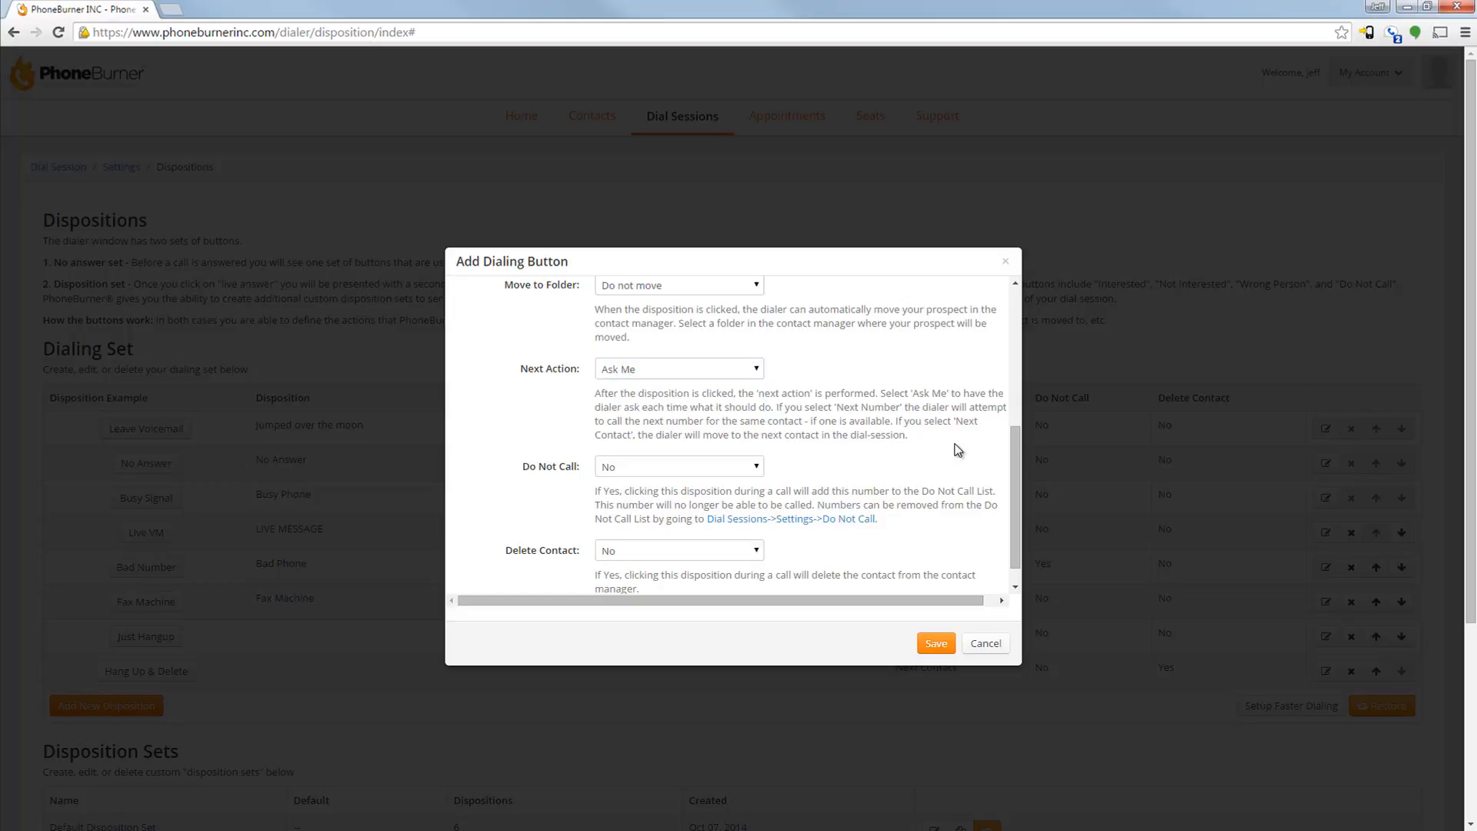
{"action": "scroll", "coordinate": [958, 450], "scroll_direction": "down", "scroll_amount": 1}
{"action": "scroll", "coordinate": [958, 450], "scroll_direction": "down", "scroll_amount": 2}
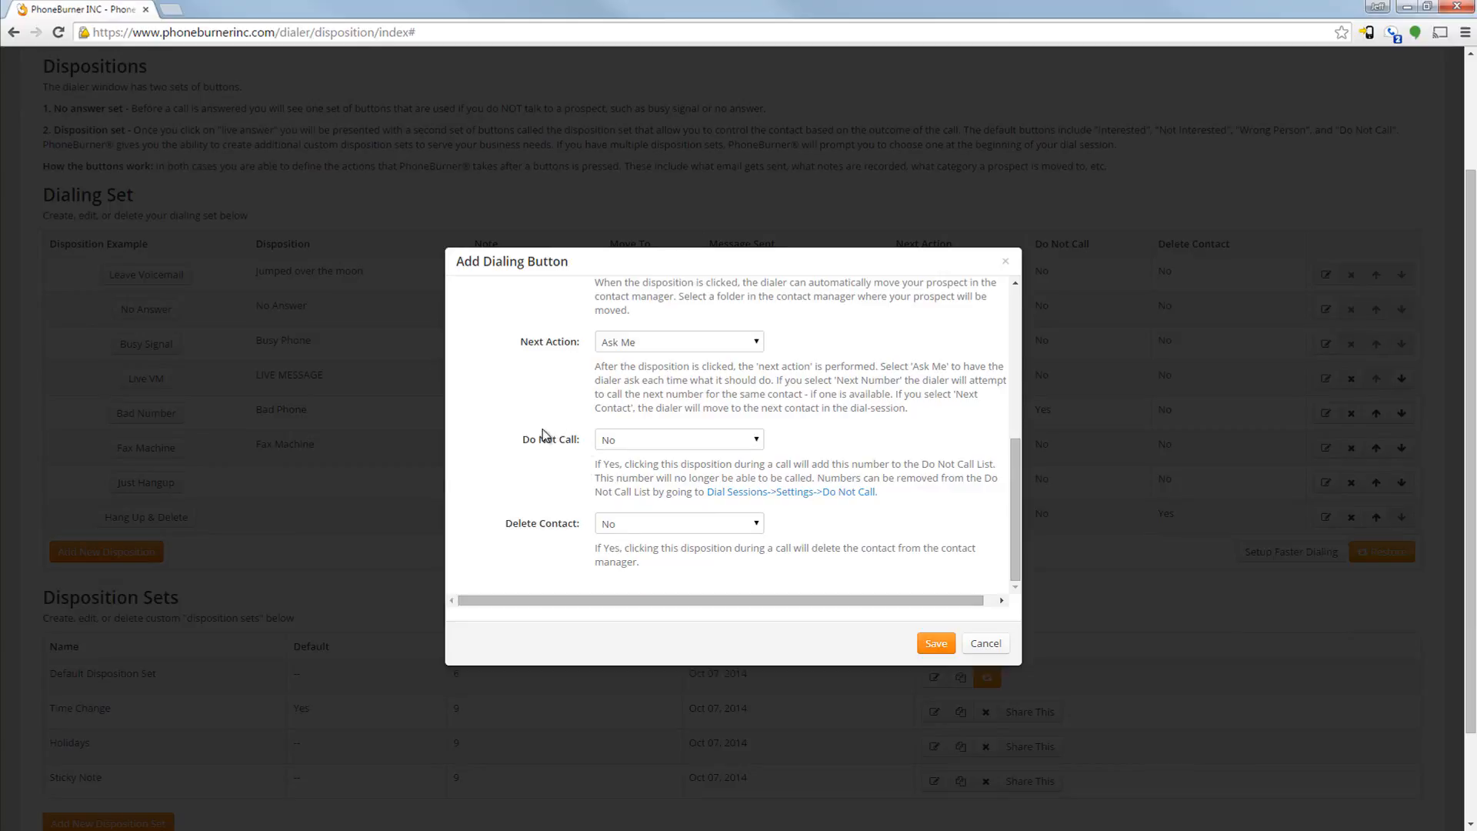
Review the Do Not Call choices, leave the option at No, and save the new dialing button
{"action": "left_click", "coordinate": [748, 444]}
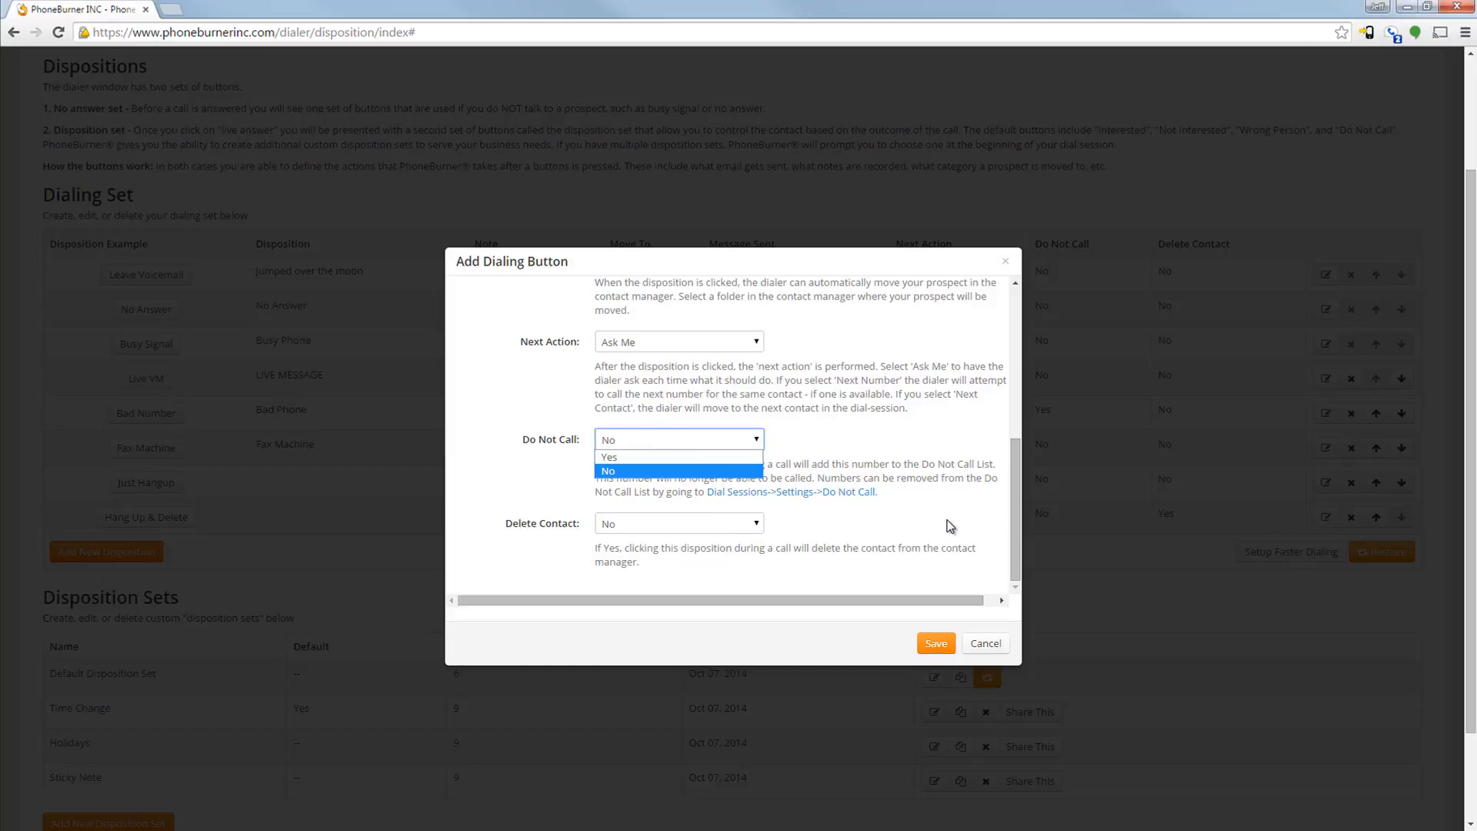
{"action": "scroll", "coordinate": [950, 525], "scroll_direction": "up", "scroll_amount": 2}
{"action": "scroll", "coordinate": [950, 523], "scroll_direction": "down", "scroll_amount": 2}
{"action": "left_click", "coordinate": [936, 643]}
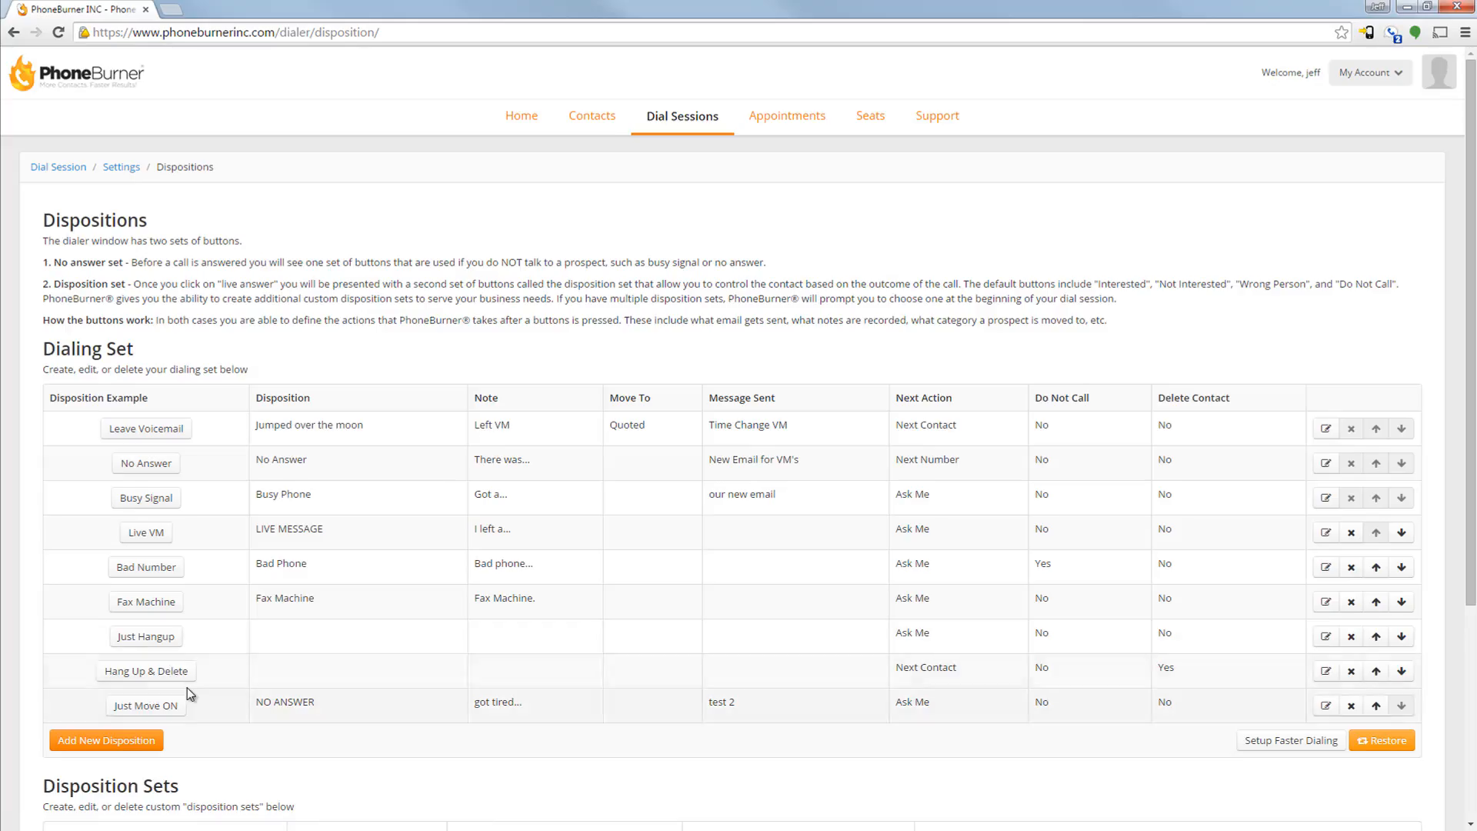
Move the Just Move ON button up two positions in the dialing set, above Just Hangup
{"action": "scroll", "coordinate": [192, 662], "scroll_direction": "down", "scroll_amount": 2}
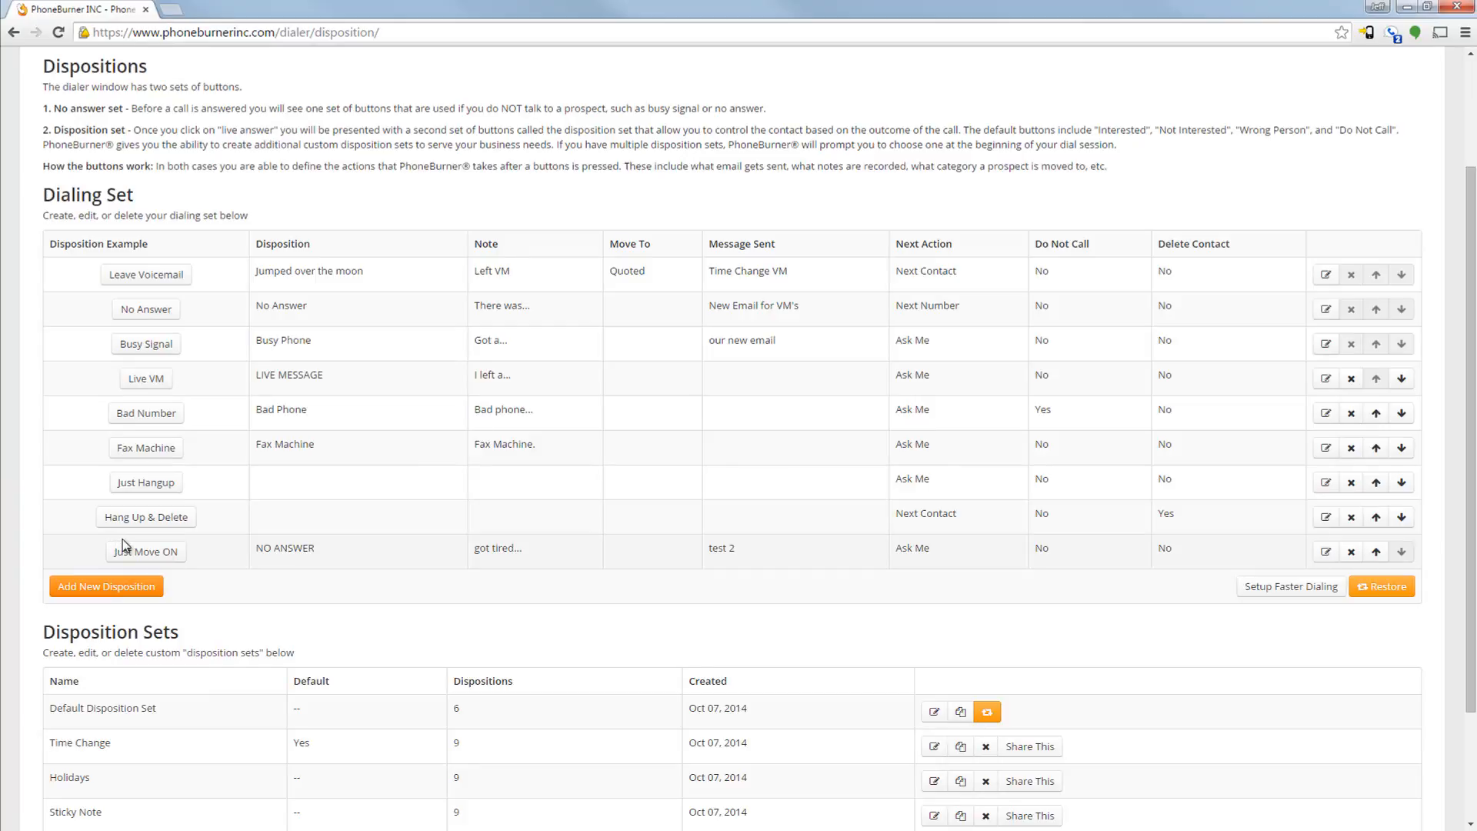
{"action": "left_click", "coordinate": [1377, 551]}
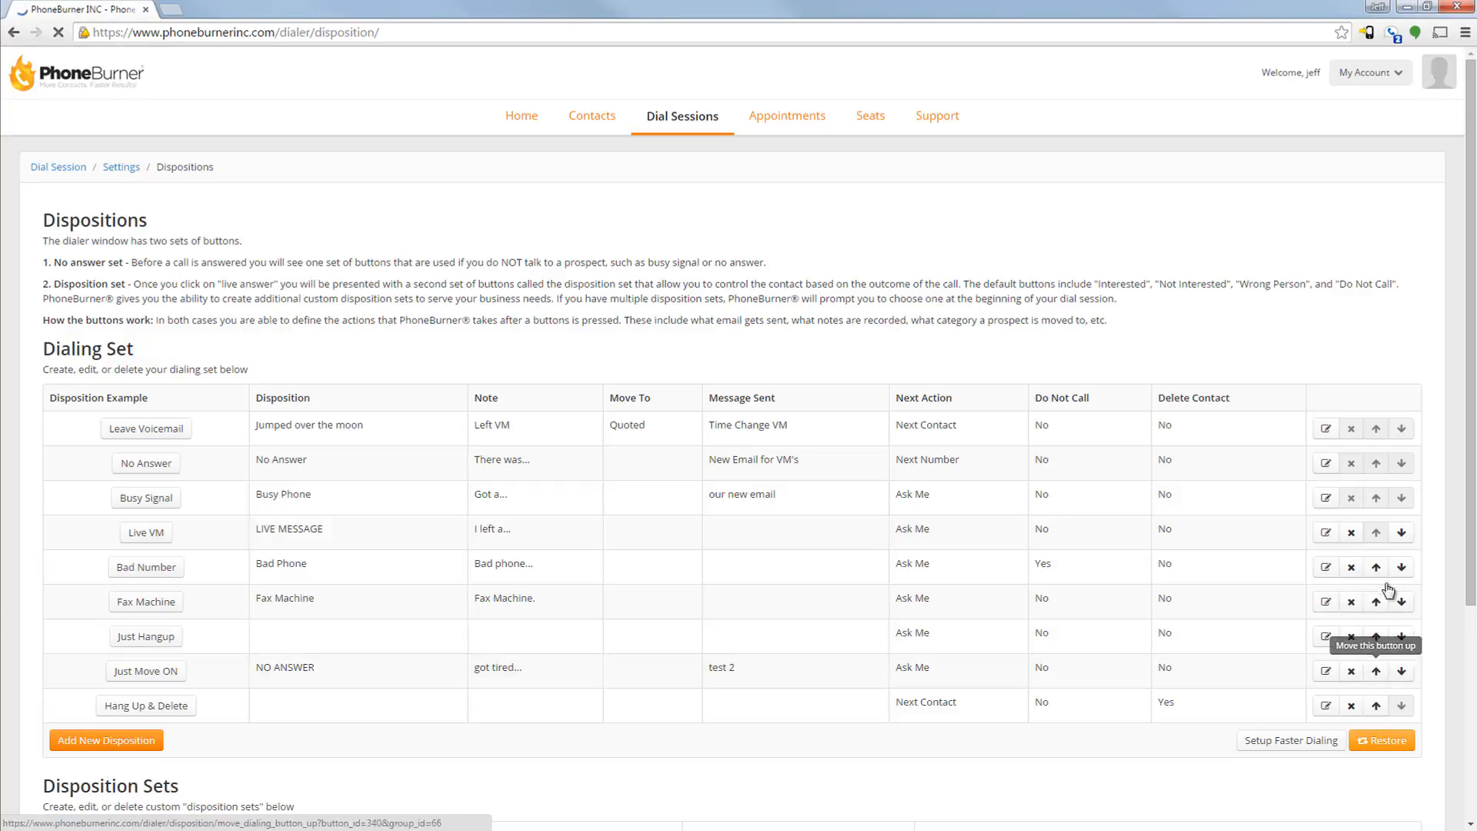
{"action": "left_click", "coordinate": [1377, 670]}
{"action": "scroll", "coordinate": [1369, 676], "scroll_direction": "down", "scroll_amount": 1}
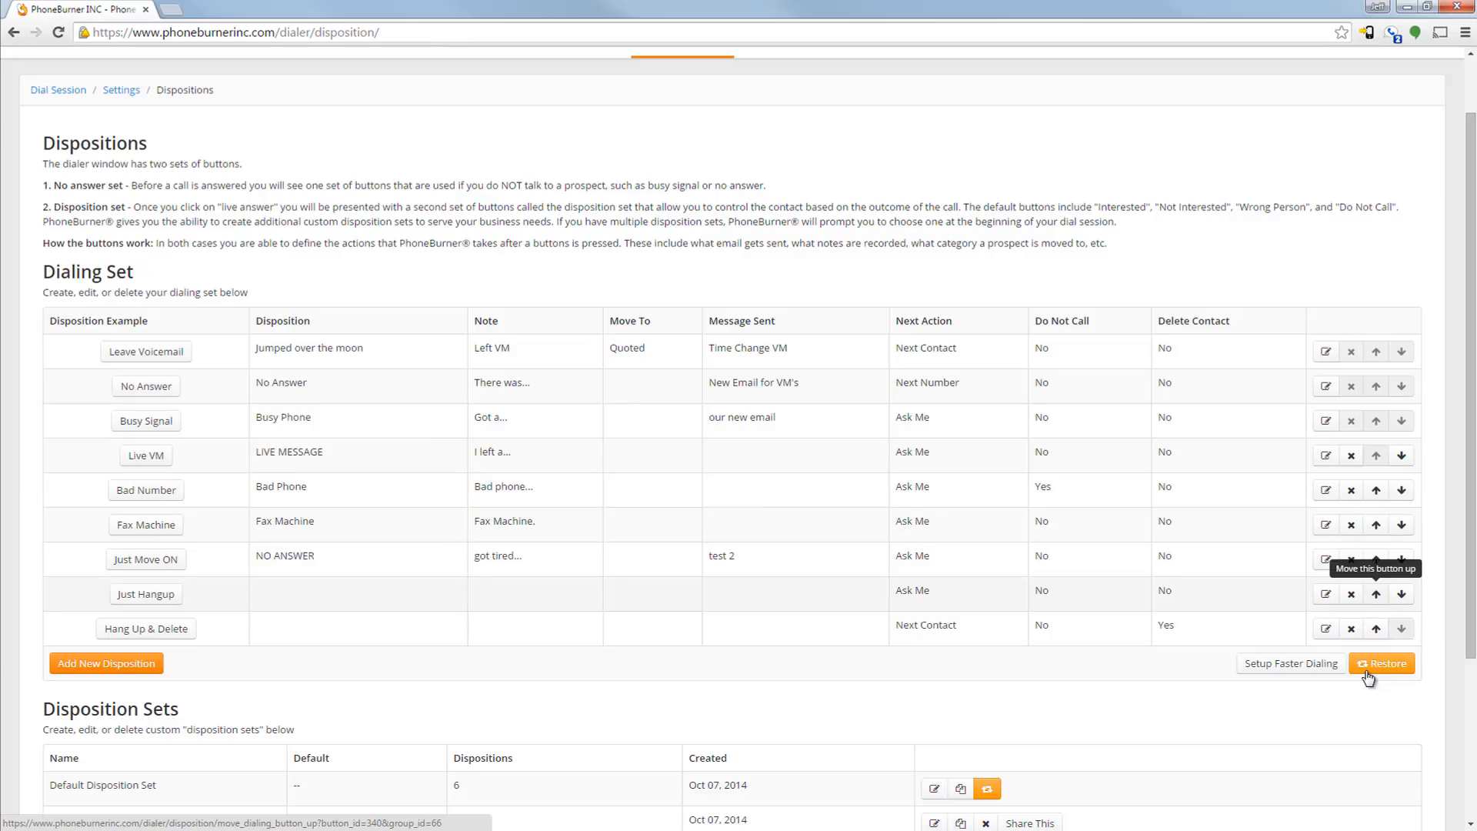
Open the Just Move ON button's settings, review them, and close them without making changes
{"action": "left_click", "coordinate": [1325, 559]}
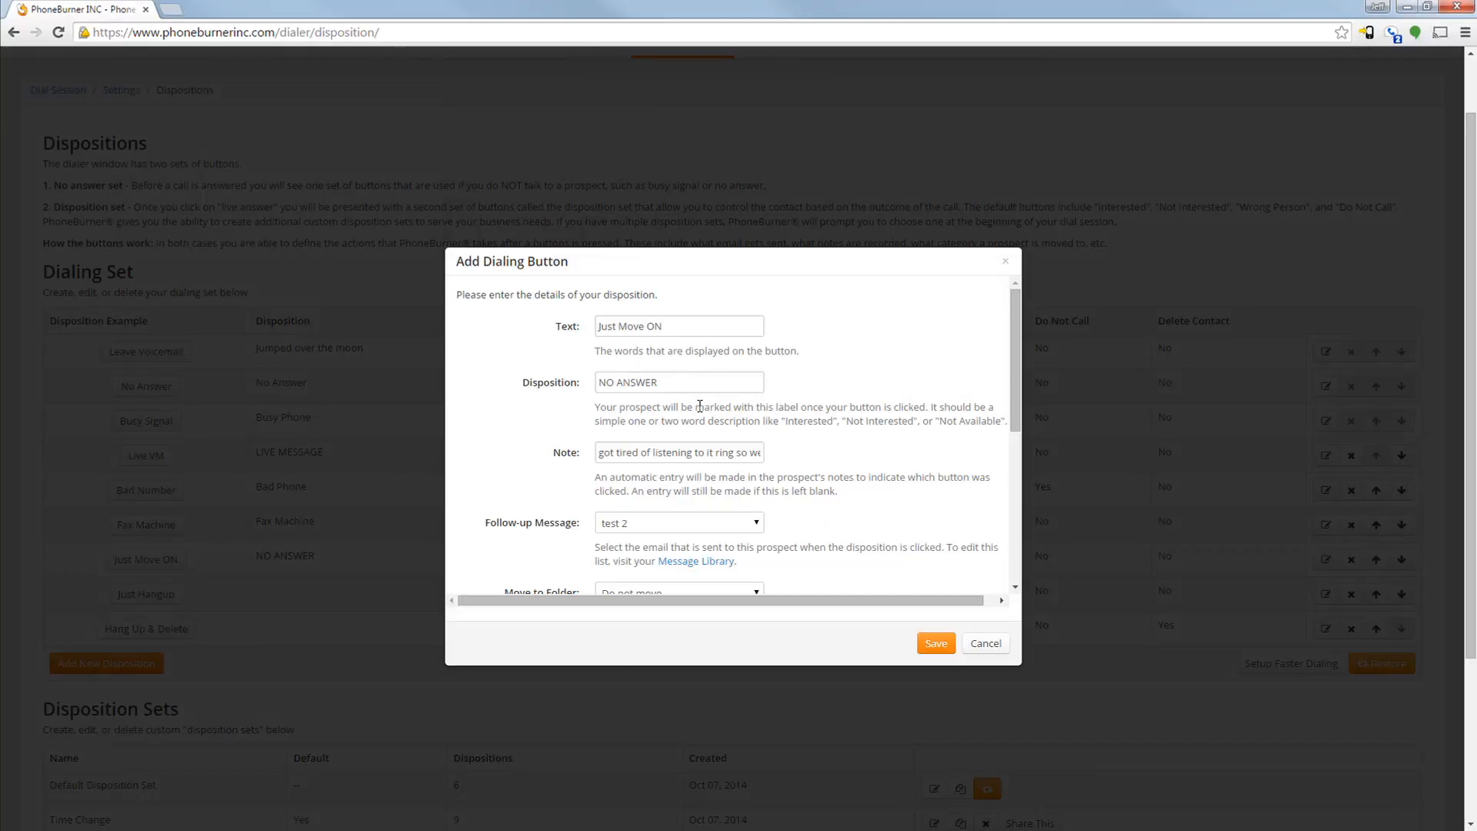
{"action": "scroll", "coordinate": [700, 405], "scroll_direction": "down", "scroll_amount": 2}
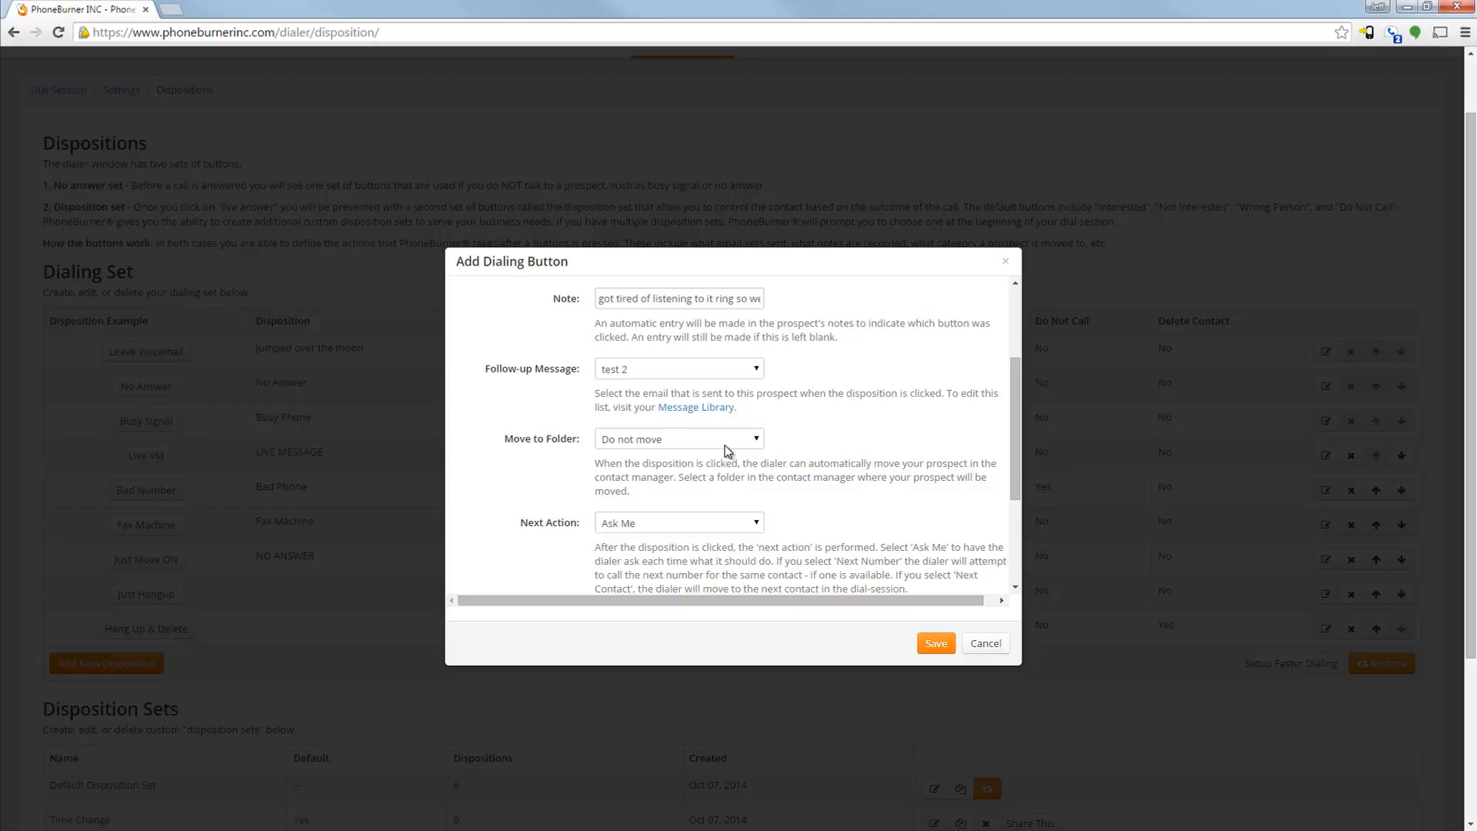
{"action": "left_click", "coordinate": [1004, 266]}
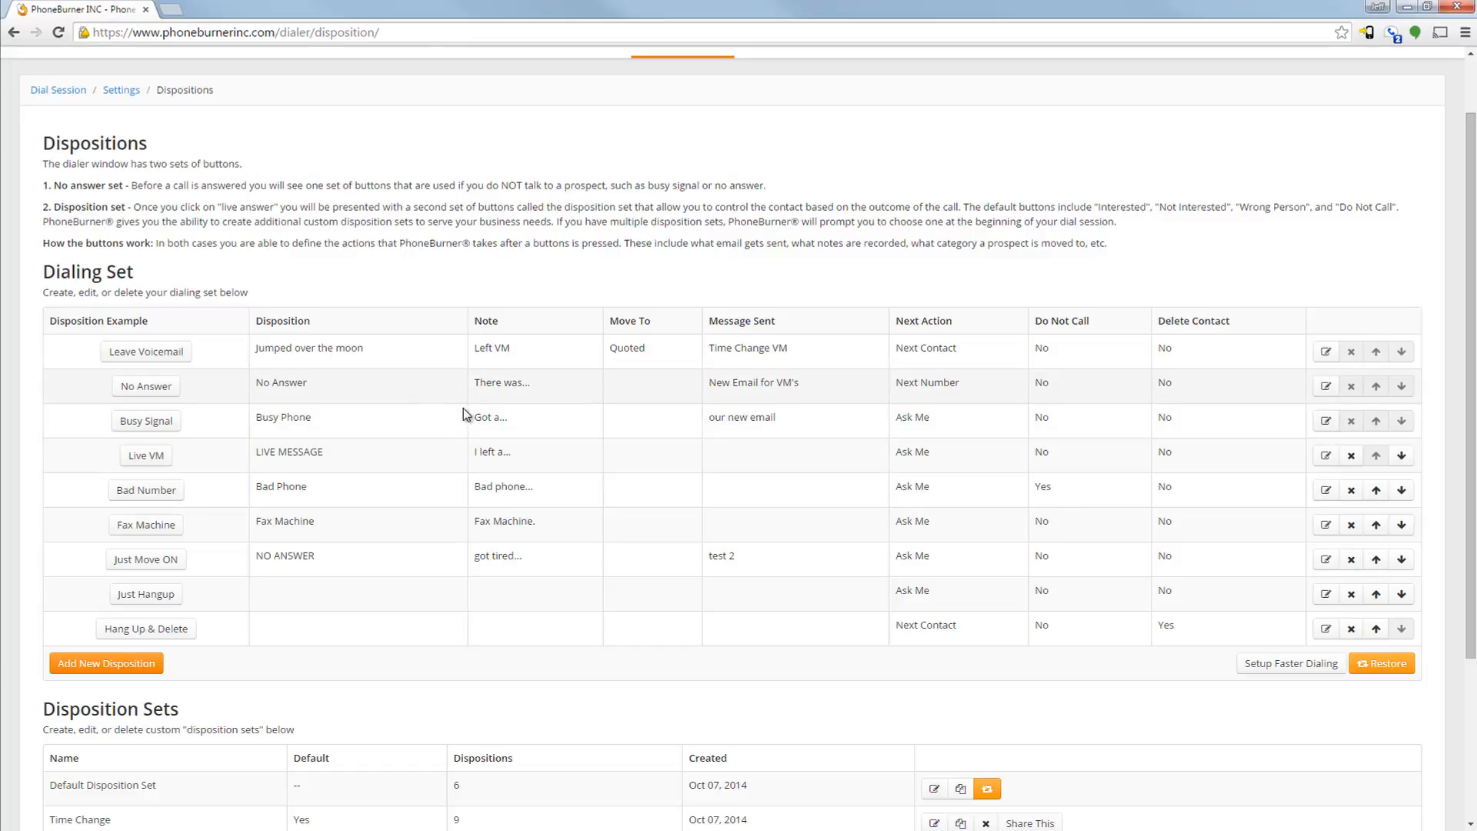
Make a copy of the Default Disposition Set in the list of disposition sets
{"action": "scroll", "coordinate": [415, 406], "scroll_direction": "down", "scroll_amount": 3}
{"action": "scroll", "coordinate": [459, 394], "scroll_direction": "up", "scroll_amount": 1}
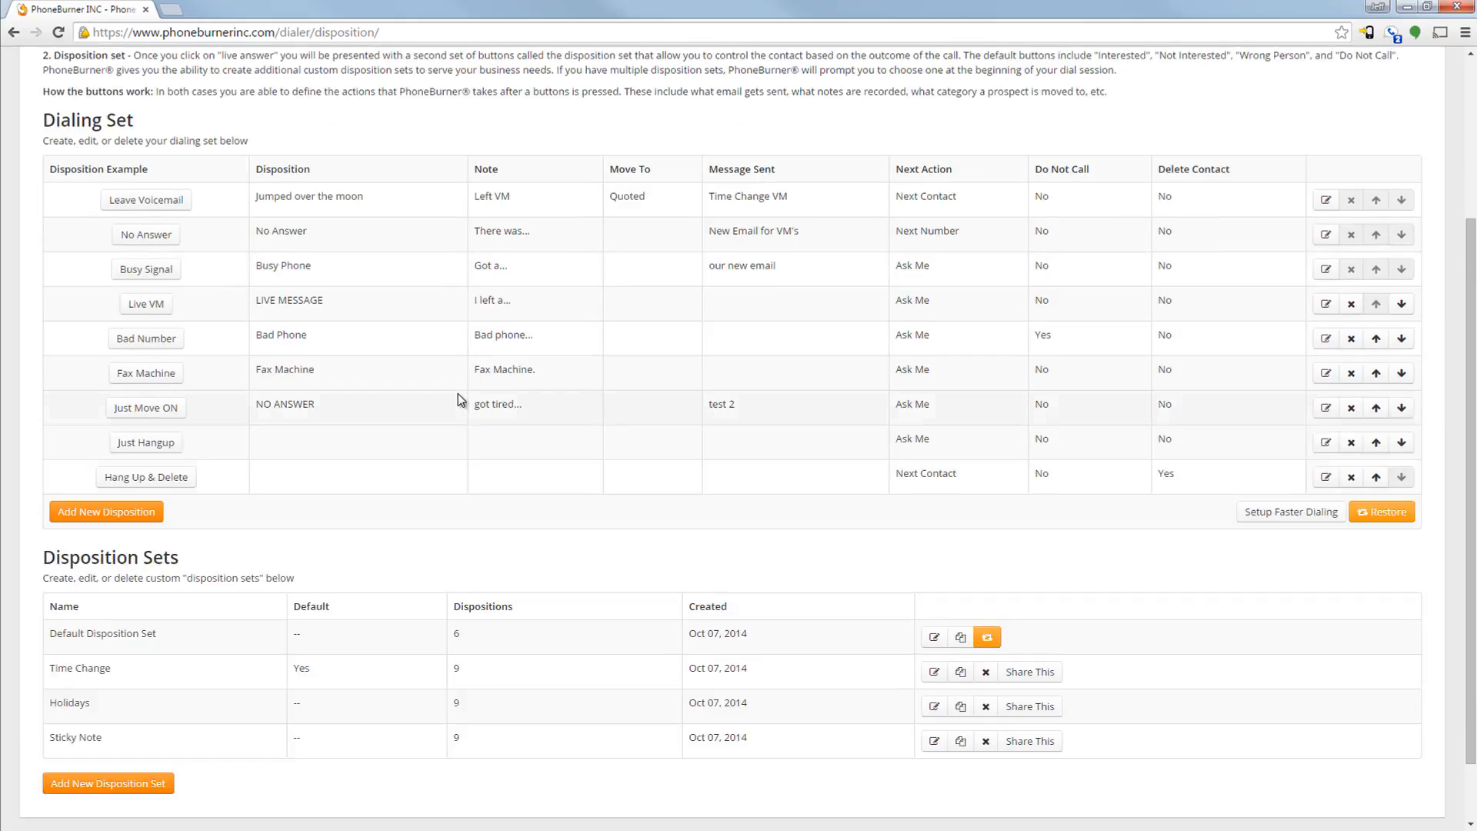
{"action": "scroll", "coordinate": [458, 393], "scroll_direction": "down", "scroll_amount": 1}
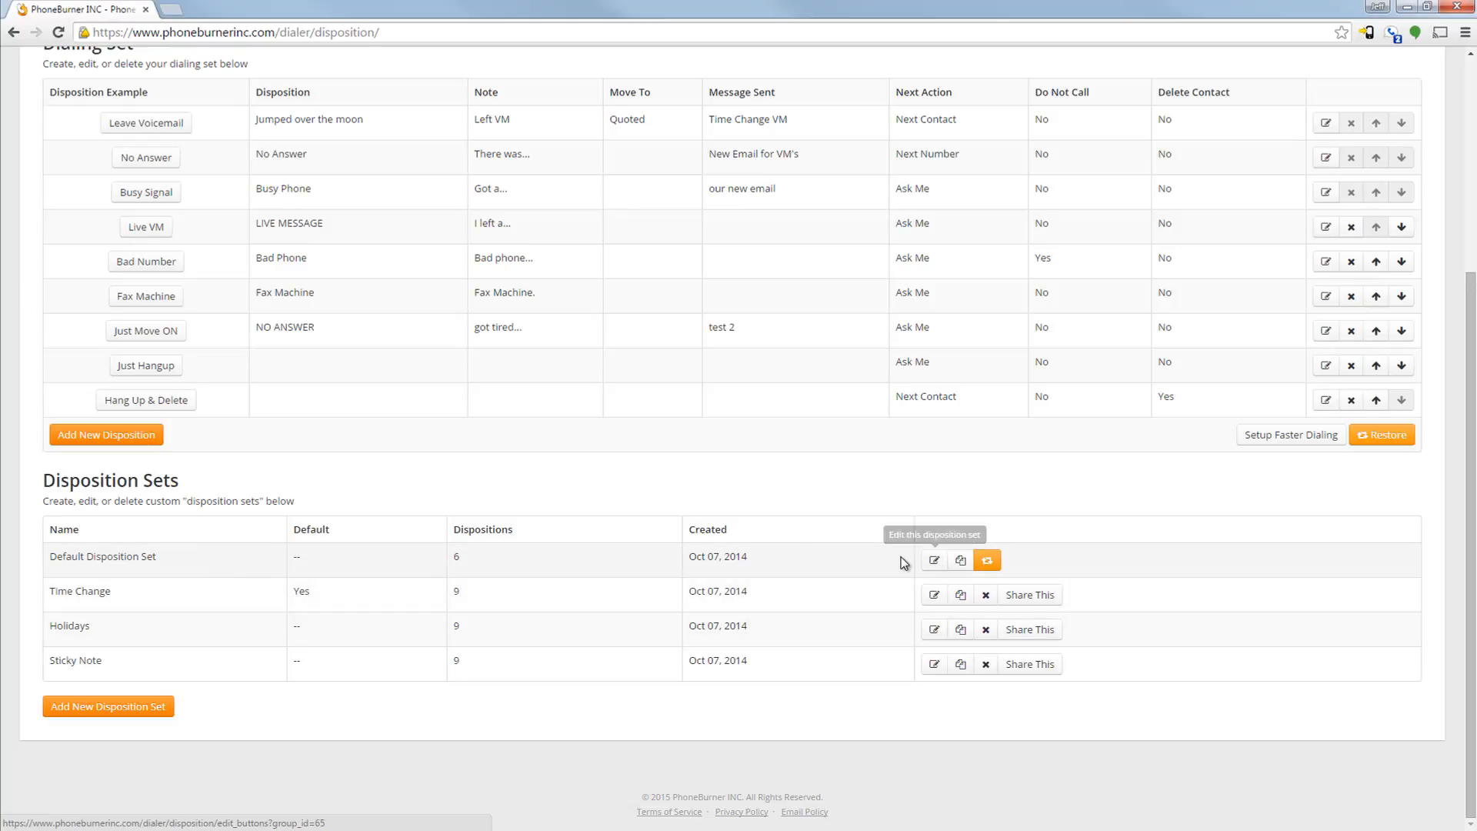
{"action": "left_click", "coordinate": [961, 567]}
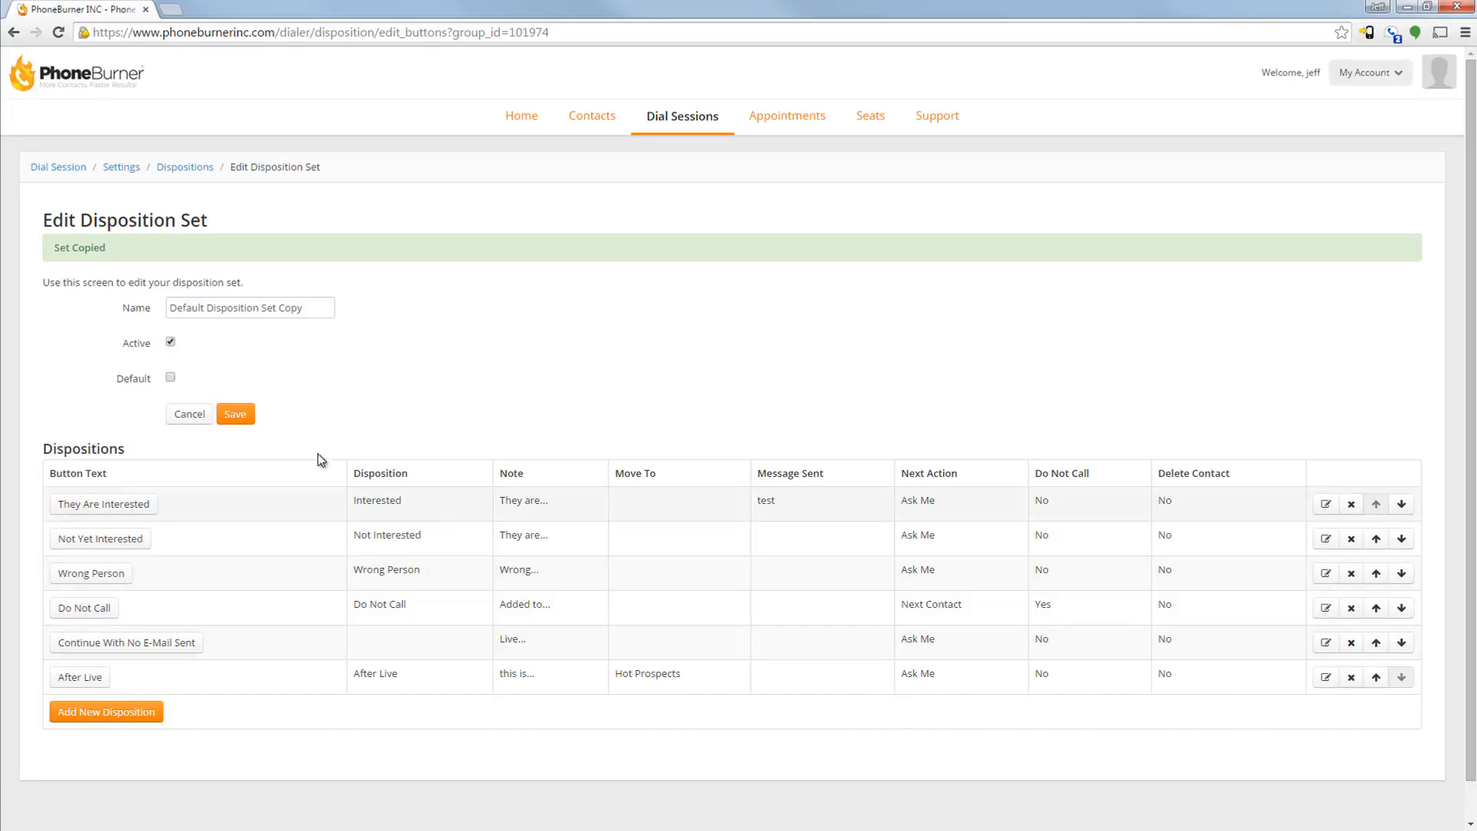
Rename the copied disposition set "This is My new set" and save it
{"action": "left_click_drag", "start_coordinate": [304, 307], "coordinate": [147, 303]}
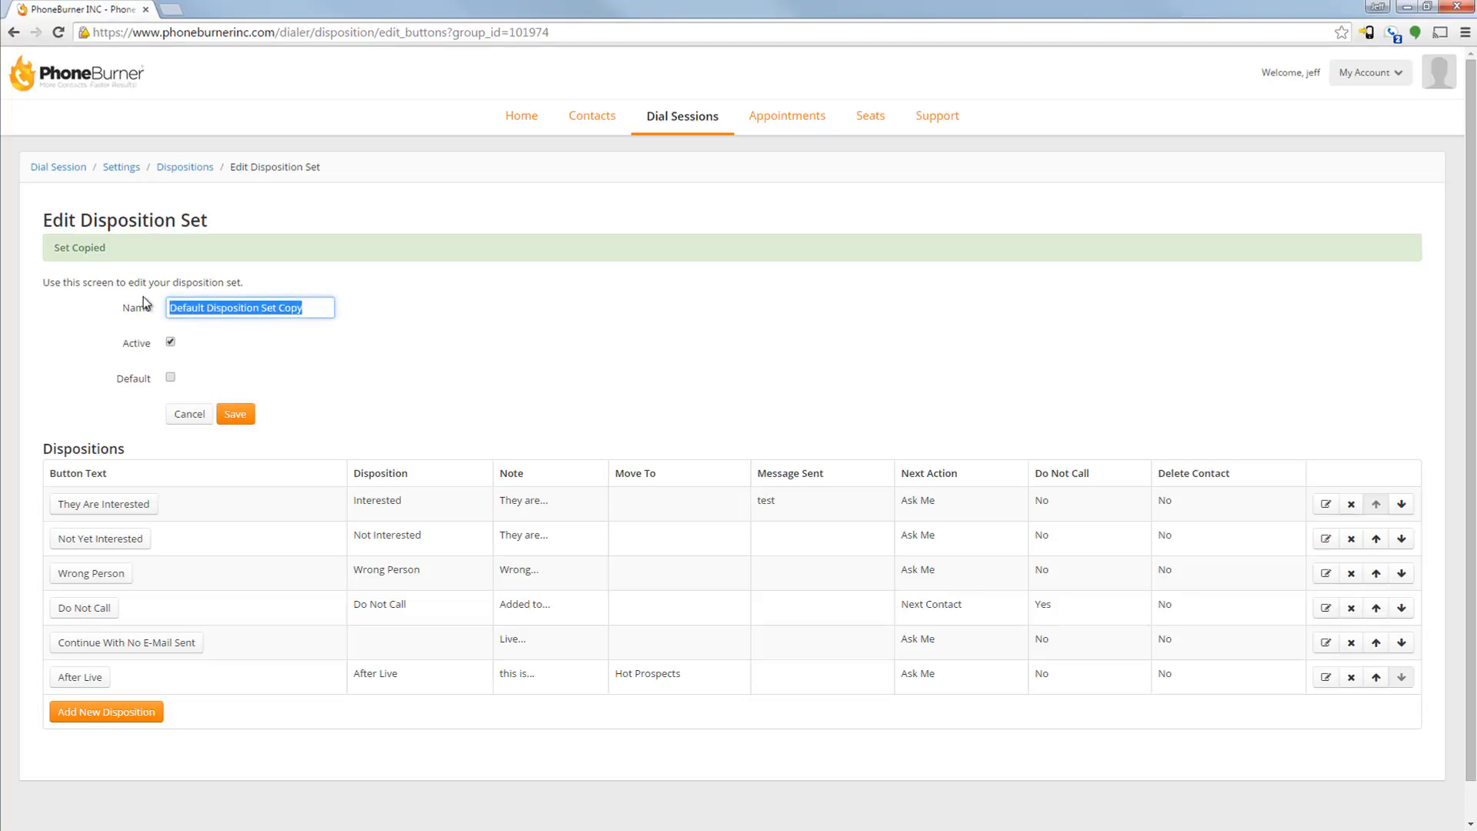
{"action": "type", "text": "This is My"}
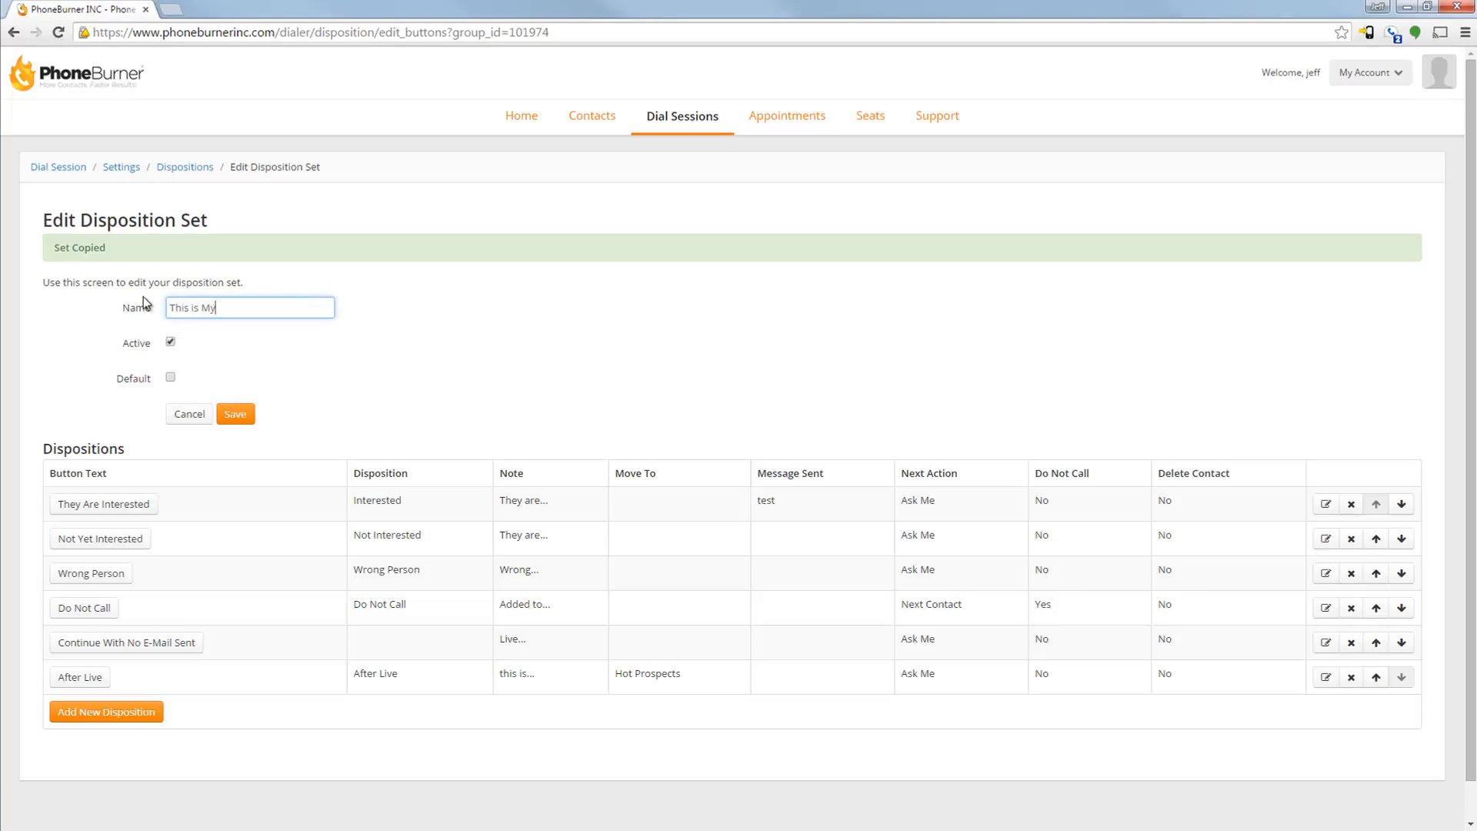
{"action": "type", "text": " new set"}
{"action": "left_click", "coordinate": [235, 414]}
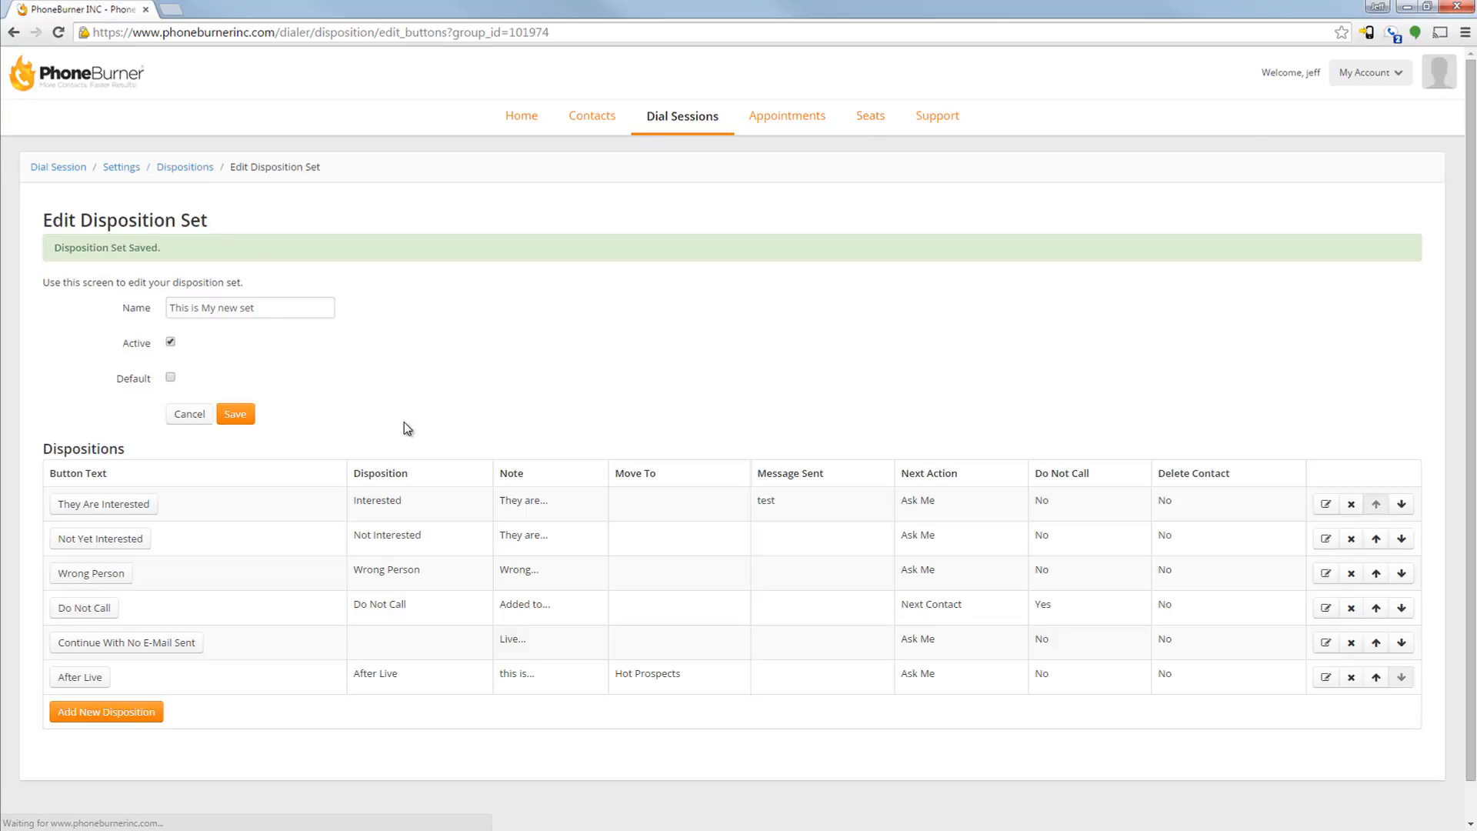
{"action": "scroll", "coordinate": [437, 466], "scroll_direction": "down", "scroll_amount": 1}
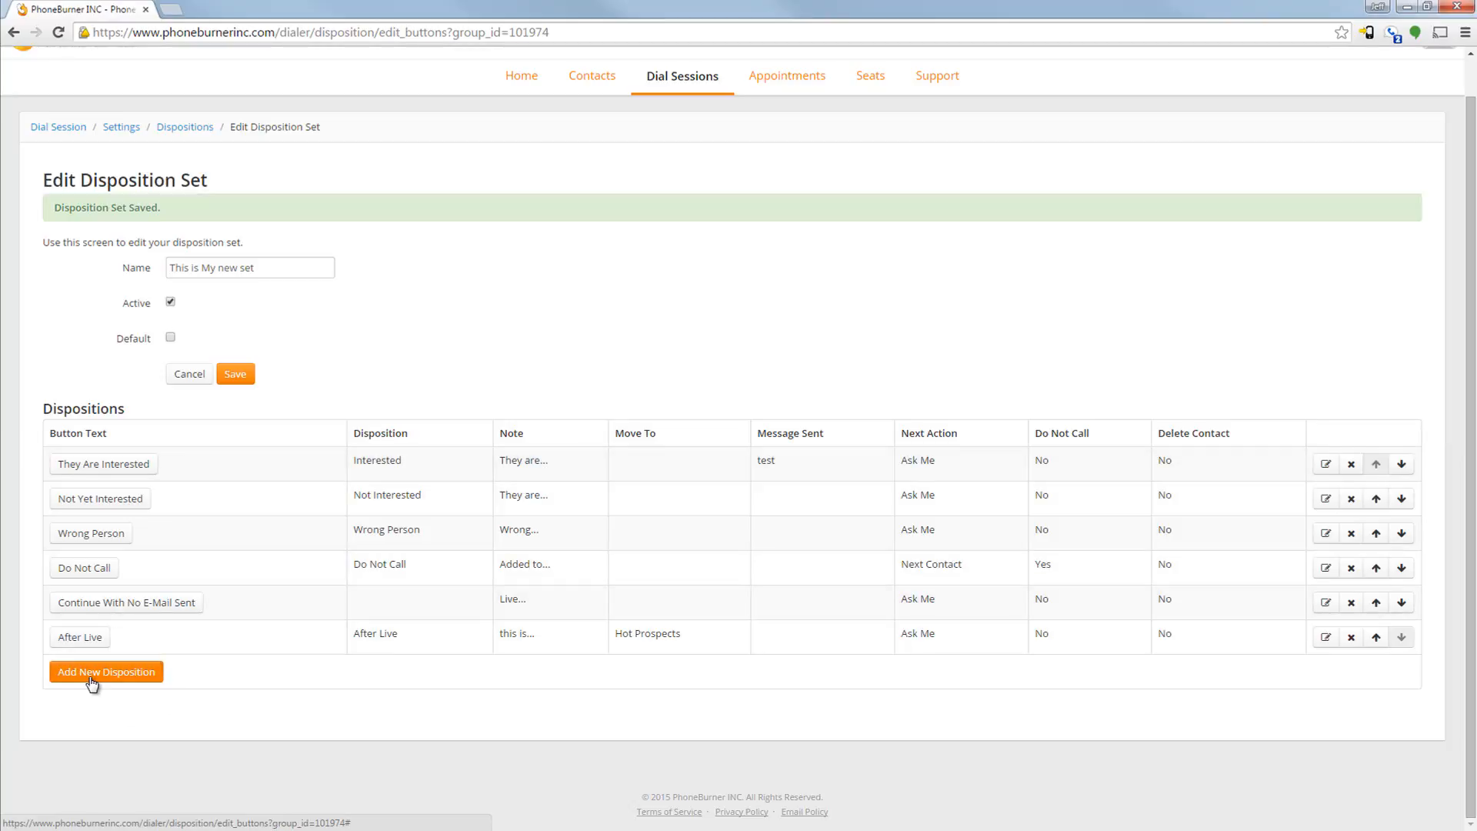
Open a blank disposition form for the new set, review its fields, and close it without saving
{"action": "left_click", "coordinate": [59, 674]}
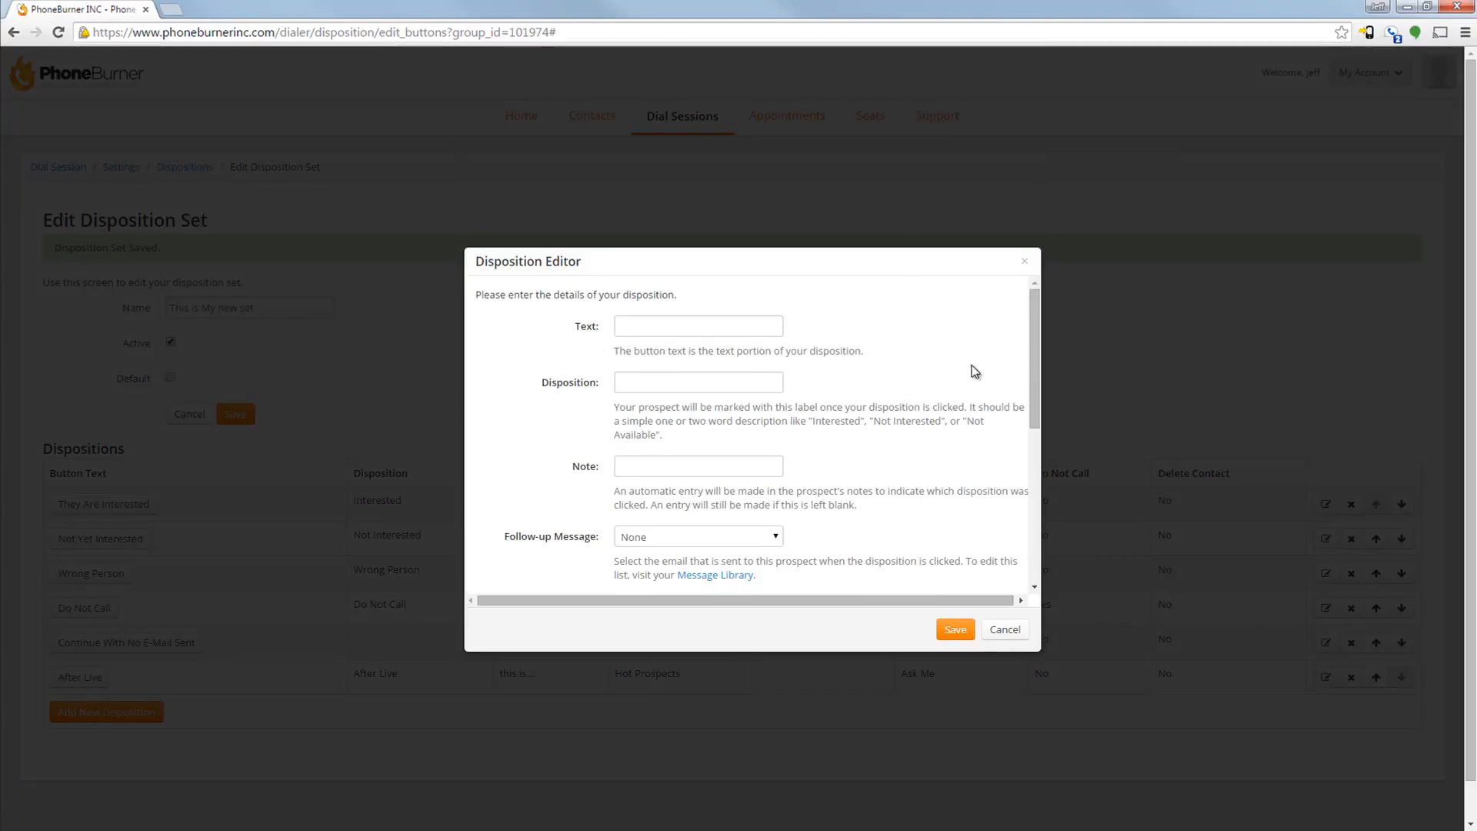
{"action": "left_click_drag", "start_coordinate": [1034, 354], "coordinate": [1037, 308]}
{"action": "left_click", "coordinate": [1005, 630]}
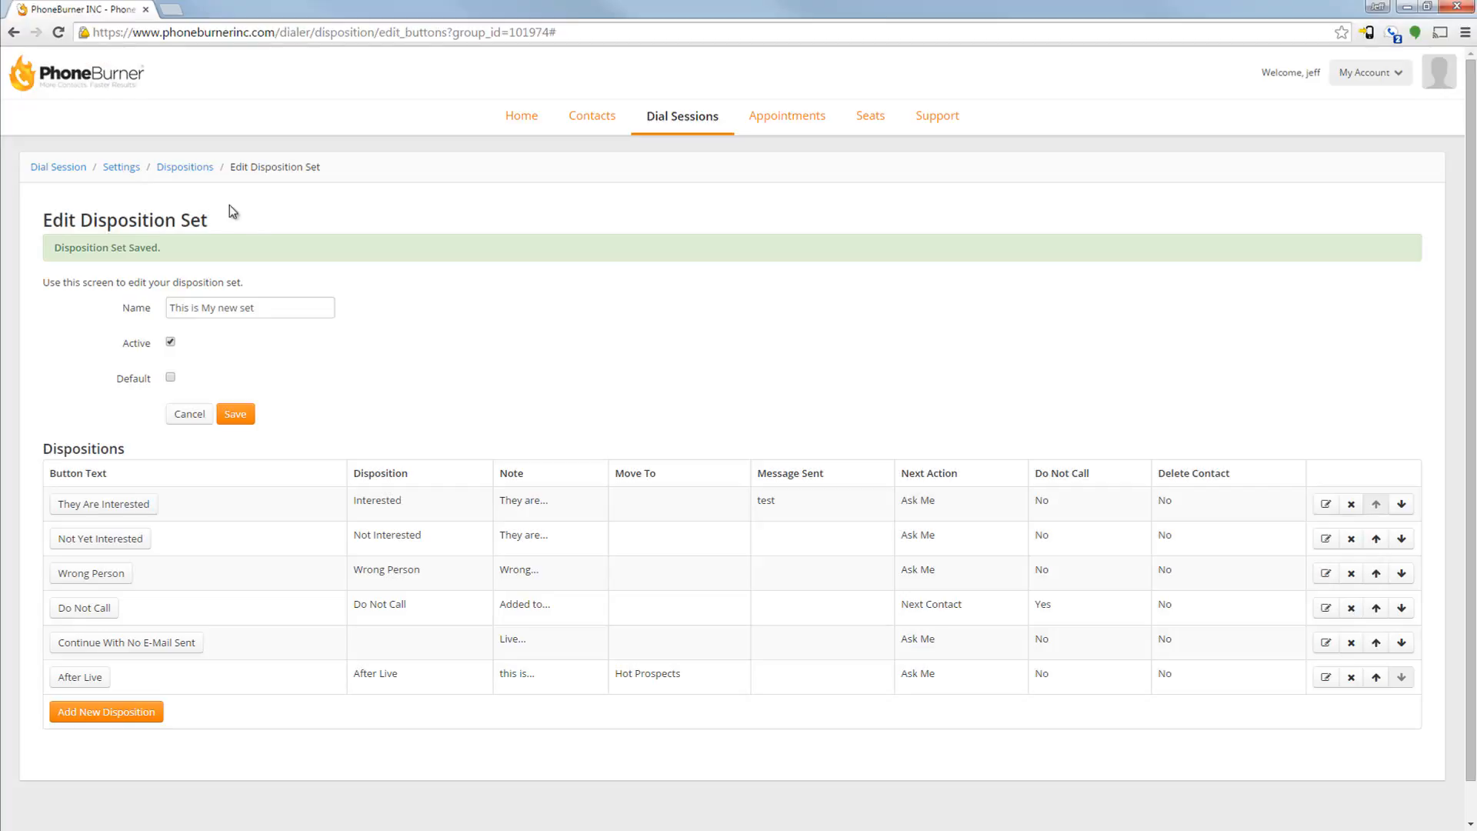
Return to the dispositions overview and open "This is My new set" for editing from the list of disposition sets
{"action": "left_click", "coordinate": [178, 168]}
{"action": "scroll", "coordinate": [542, 446], "scroll_direction": "down", "scroll_amount": 2}
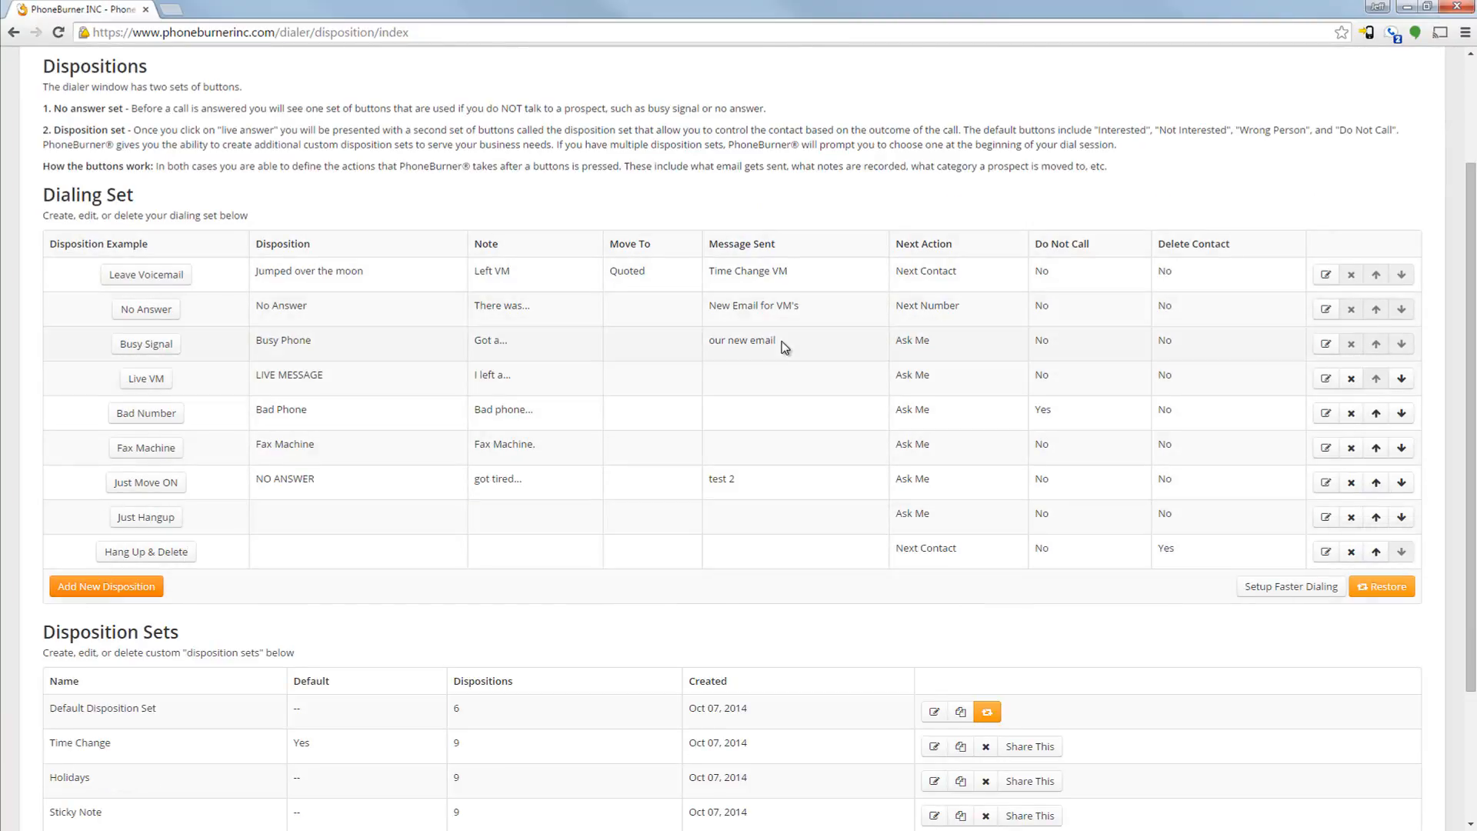
{"action": "scroll", "coordinate": [781, 341], "scroll_direction": "down", "scroll_amount": 3}
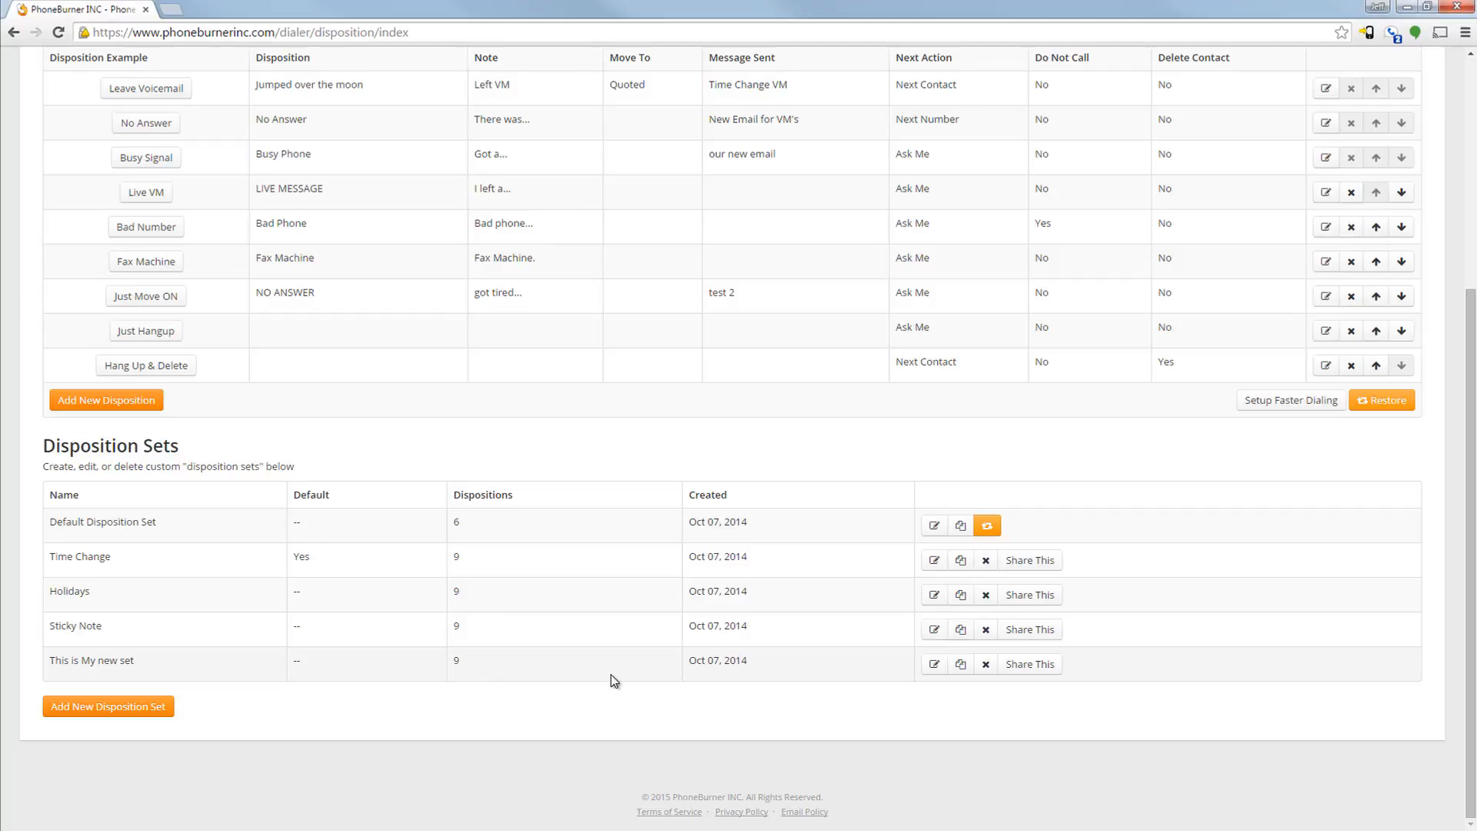
{"action": "left_click", "coordinate": [934, 666]}
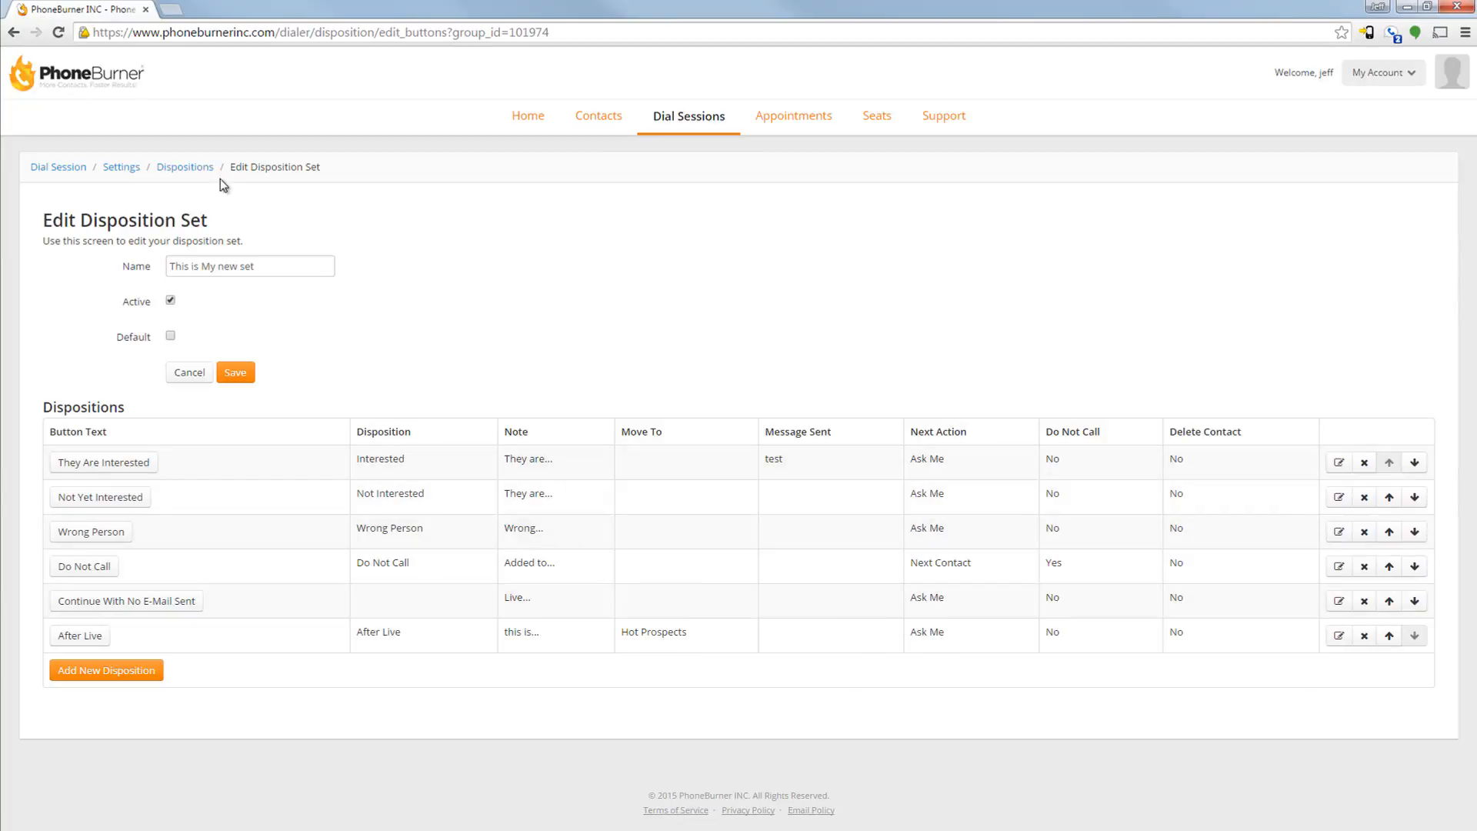
Go back to the dispositions overview and review the dialing set and the list of disposition sets
{"action": "left_click", "coordinate": [197, 169]}
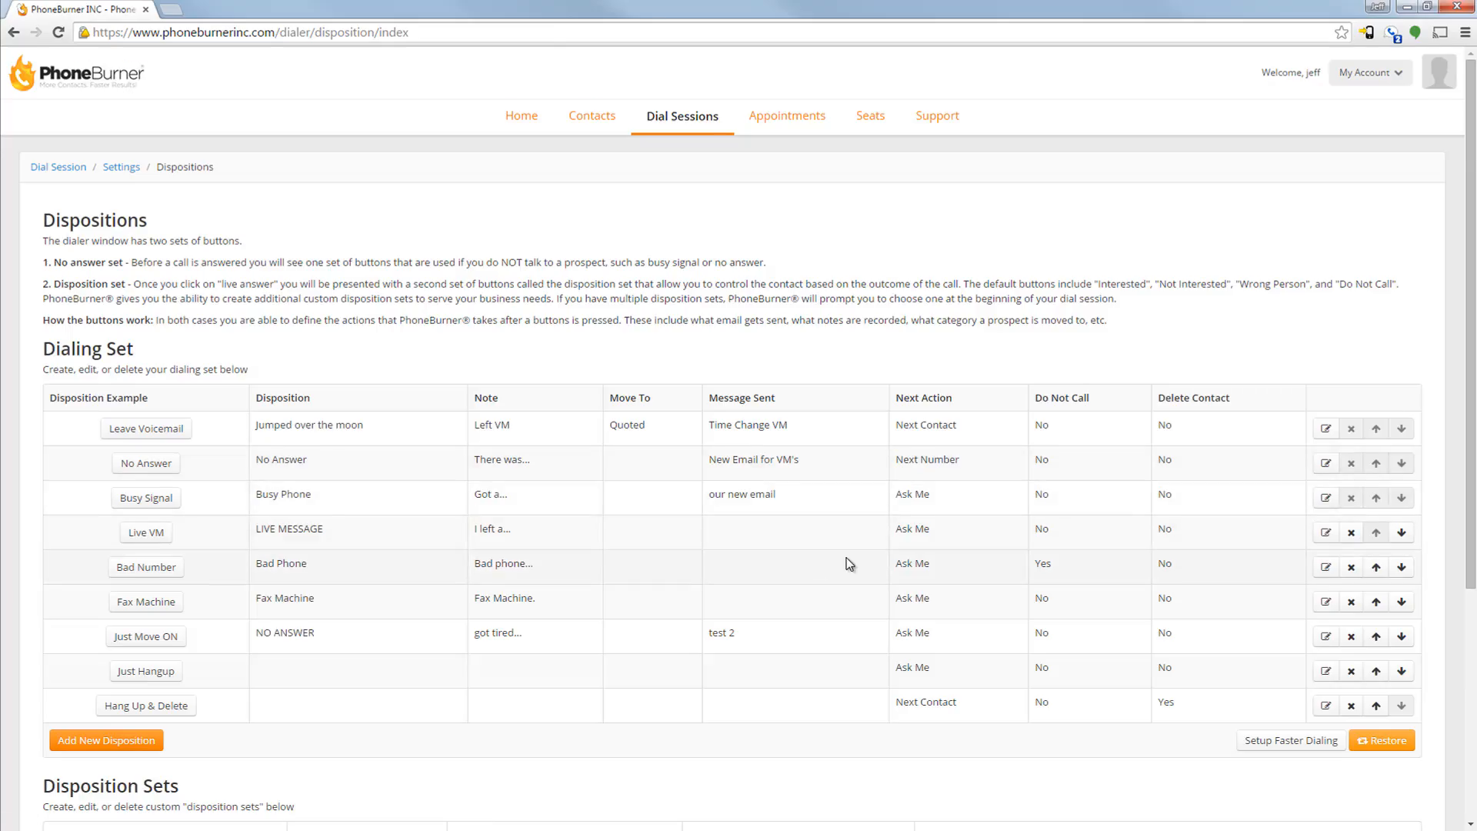
{"action": "scroll", "coordinate": [849, 564], "scroll_direction": "down", "scroll_amount": 5}
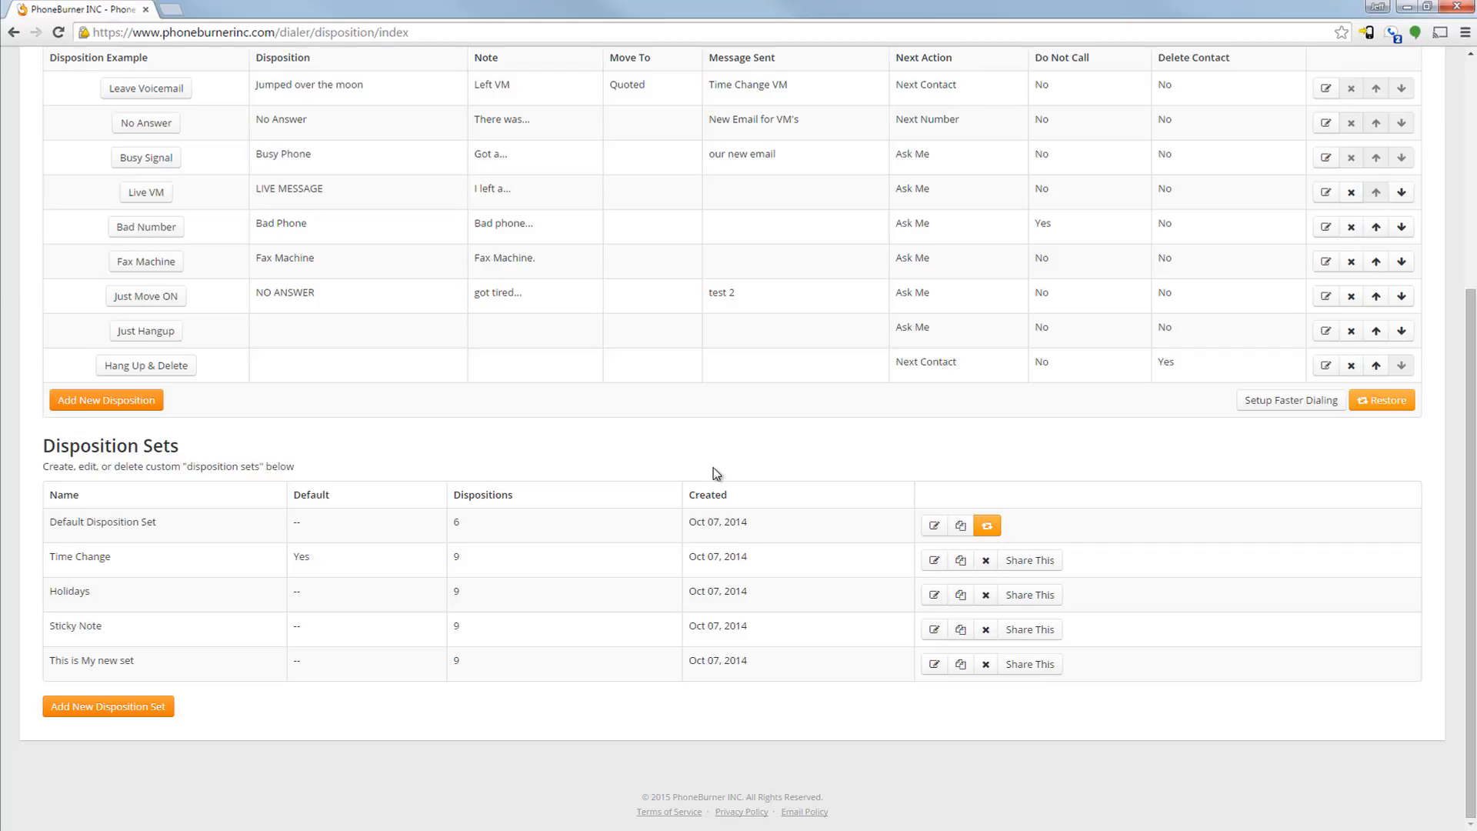
{"action": "scroll", "coordinate": [713, 468], "scroll_direction": "up", "scroll_amount": 2}
{"action": "scroll", "coordinate": [615, 485], "scroll_direction": "up", "scroll_amount": 3}
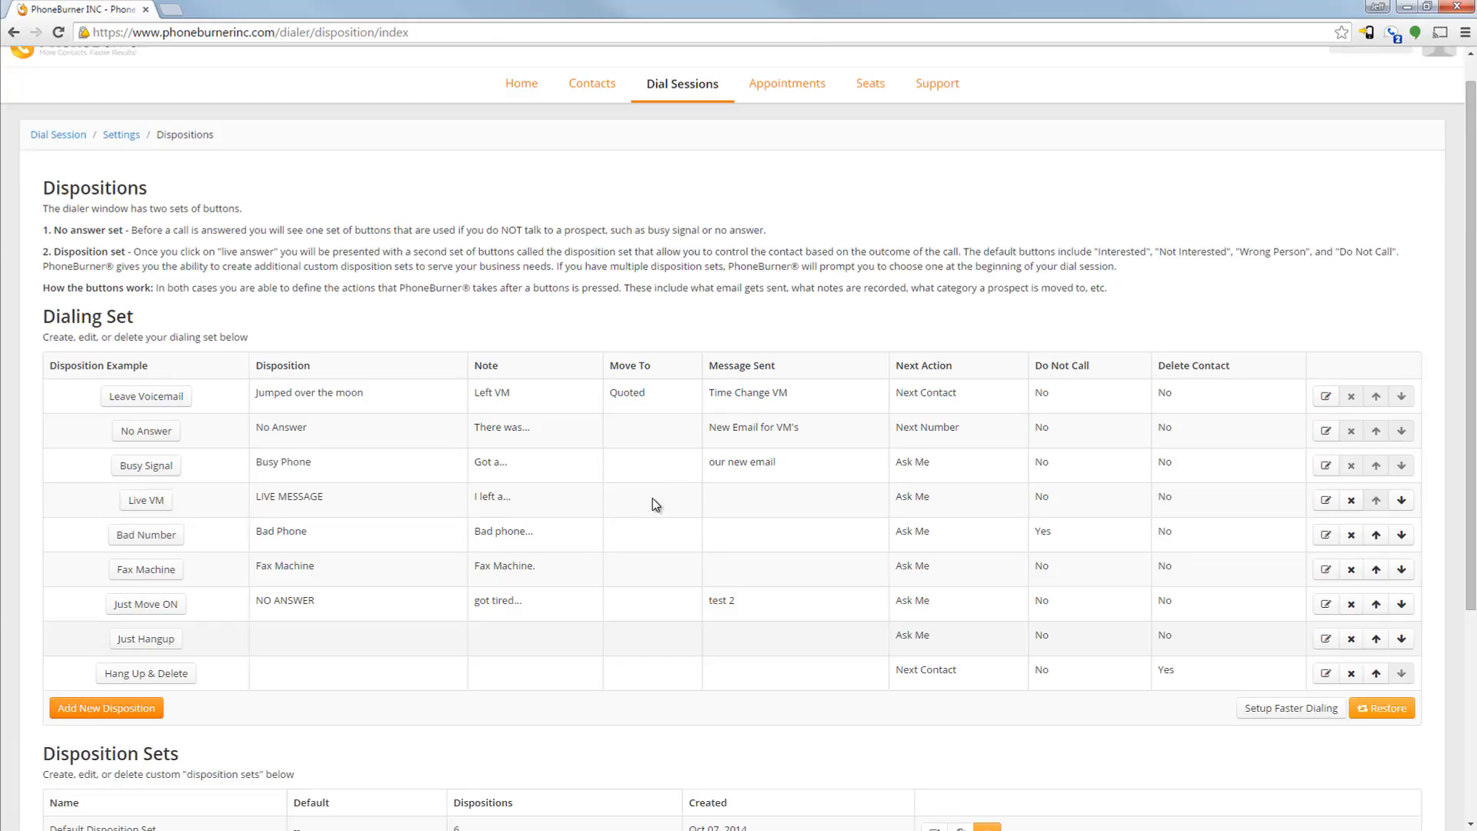
Begin a dial session with only the first contact in New Contacts and open the session's disposition set choices
{"action": "left_click", "coordinate": [591, 122]}
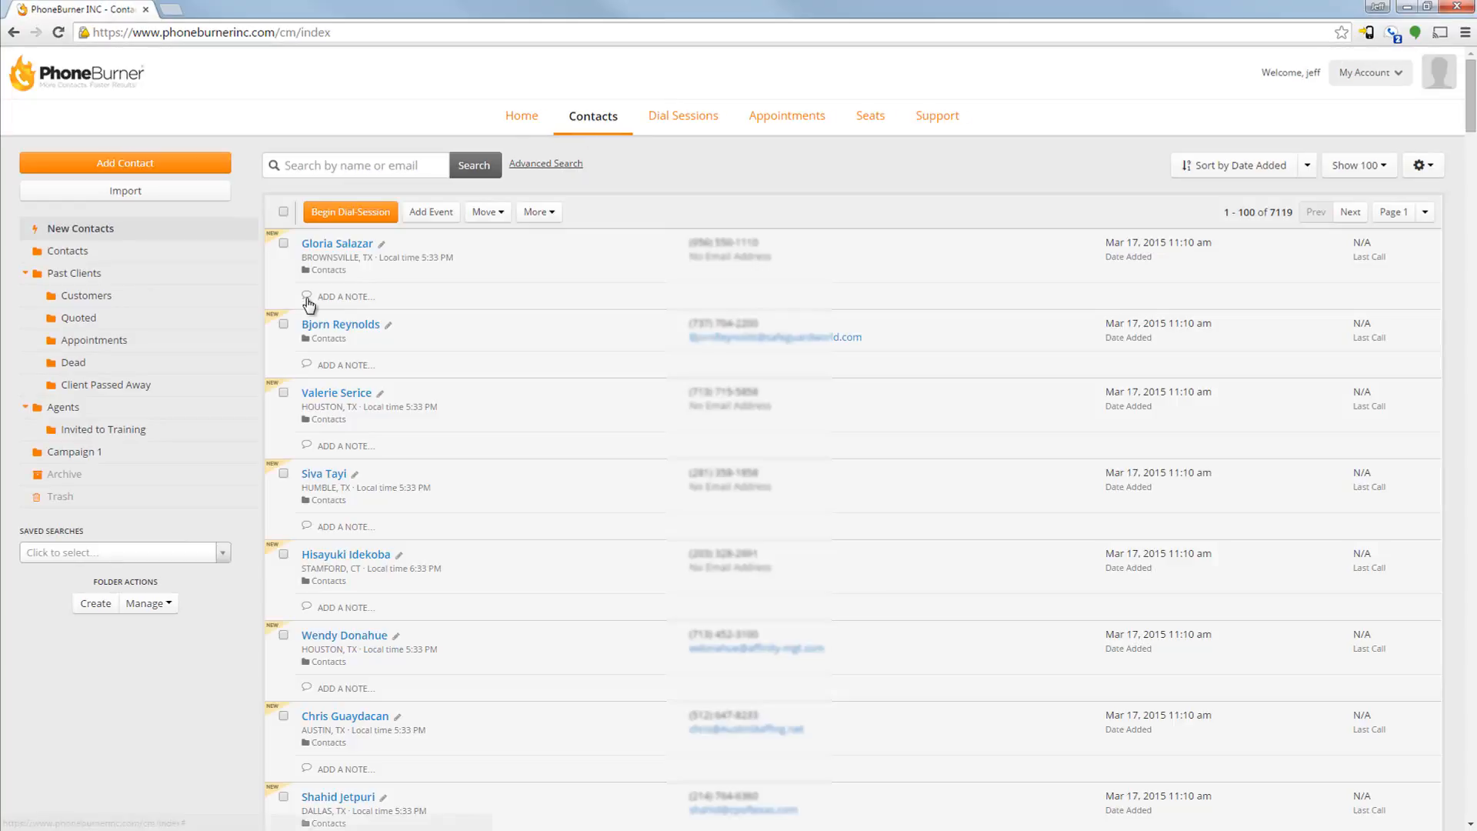
{"action": "left_click", "coordinate": [283, 243]}
{"action": "left_click", "coordinate": [330, 215]}
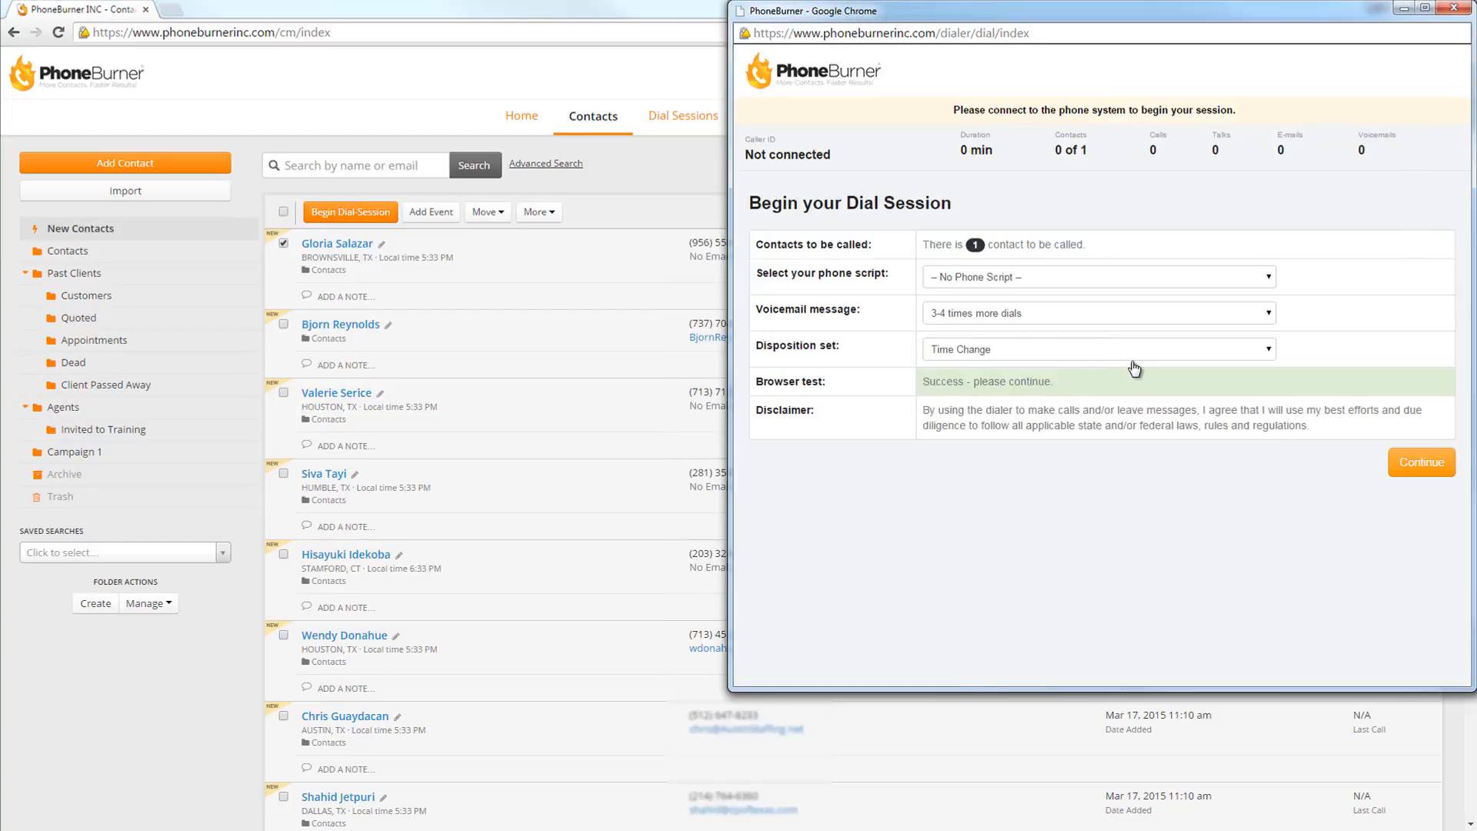
{"action": "left_click", "coordinate": [1269, 350]}
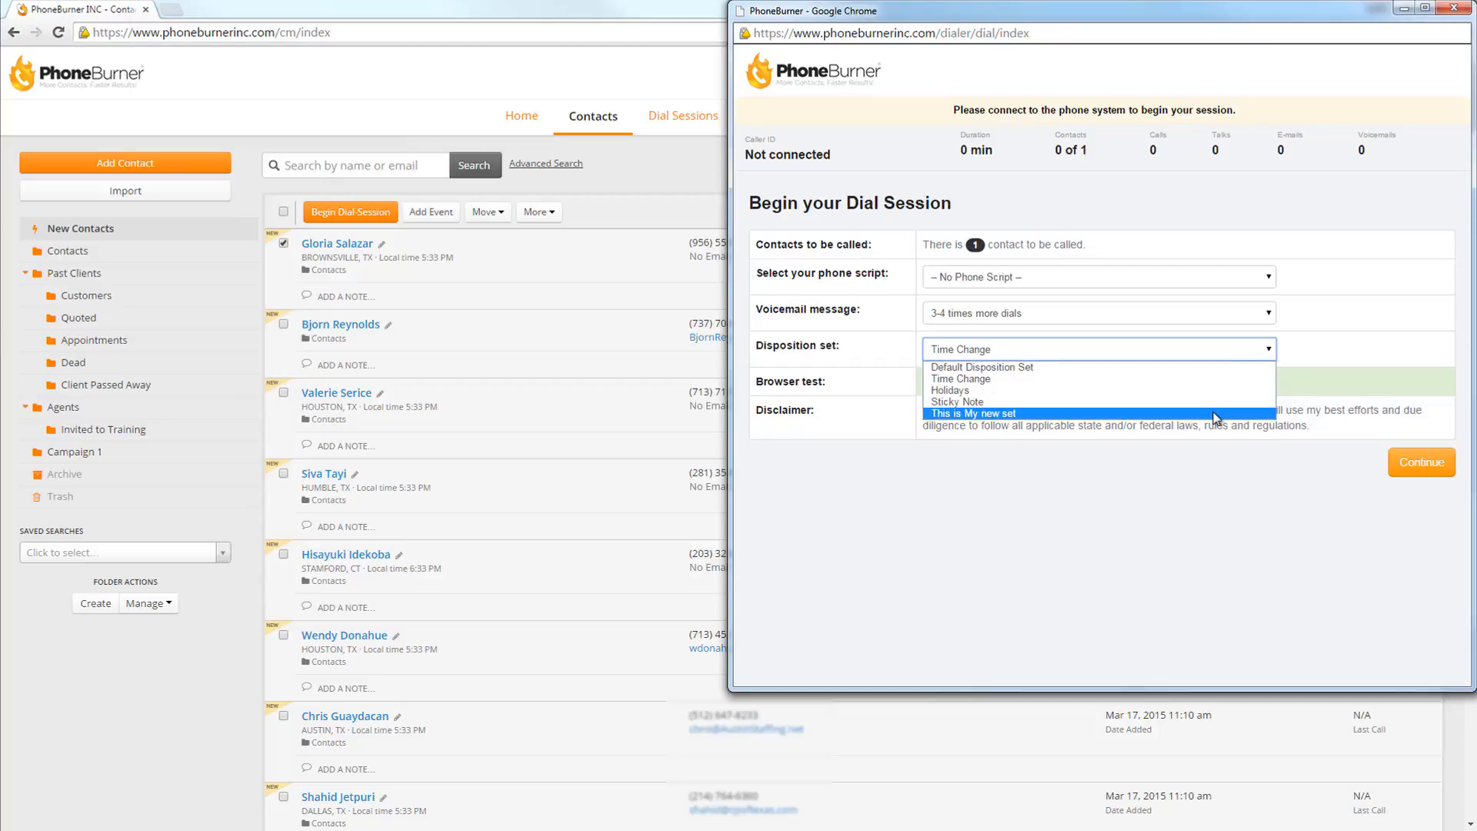